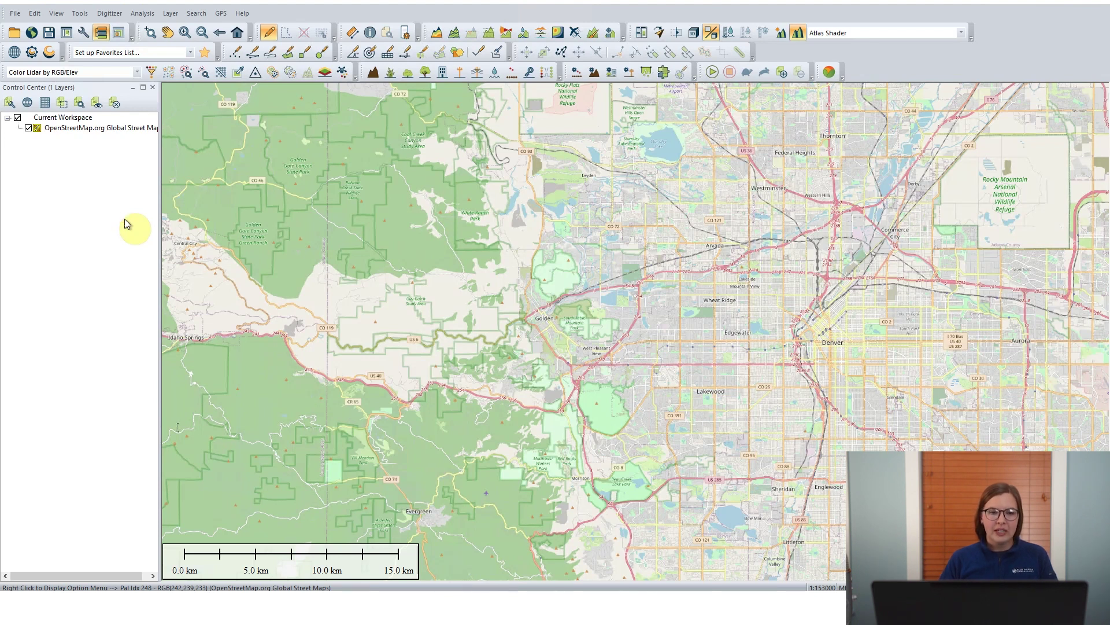
Step: Connect to the Intermap NEXTMap-Elevation-DTM online source for the current screen bounds
left_click(32, 33)
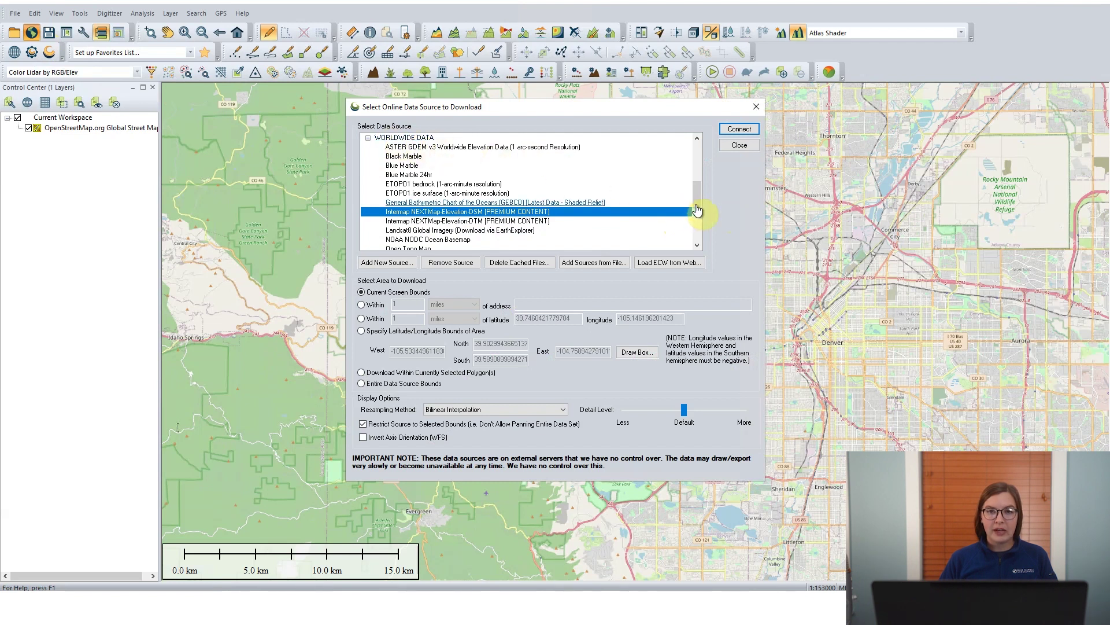
mouse_move(698, 202)
left_mouse_down()
mouse_move(693, 162)
mouse_move(700, 204)
left_mouse_up()
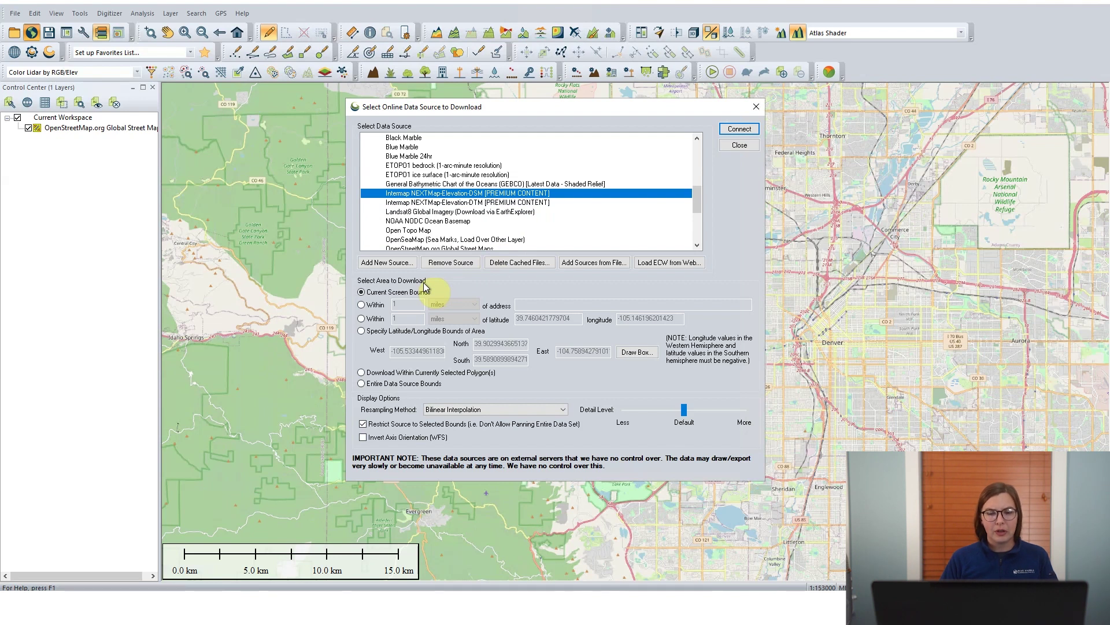
left_click(362, 293)
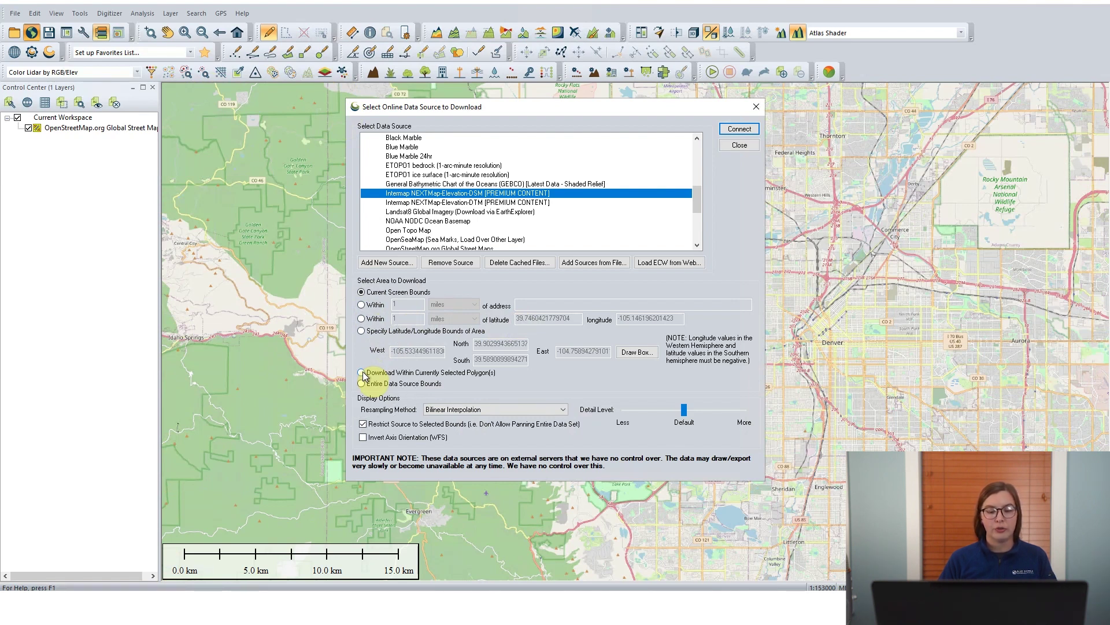
left_click(496, 203)
left_click(738, 130)
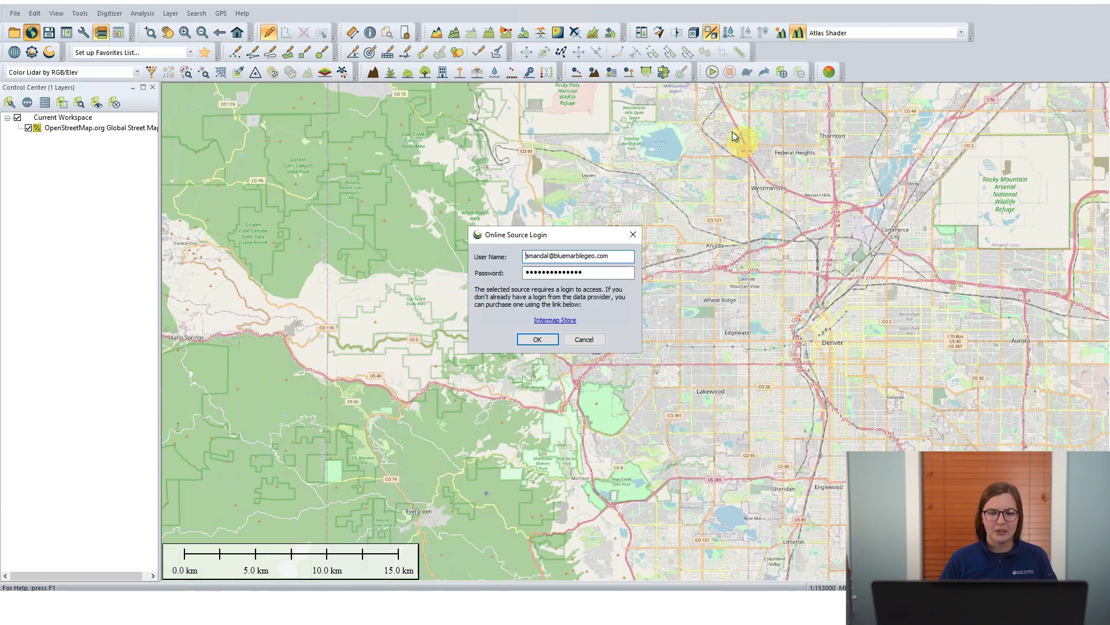
Step: Log in to load the NEXTMap DTM and shade it with the Slope Shader (0–15°)
left_click(537, 339)
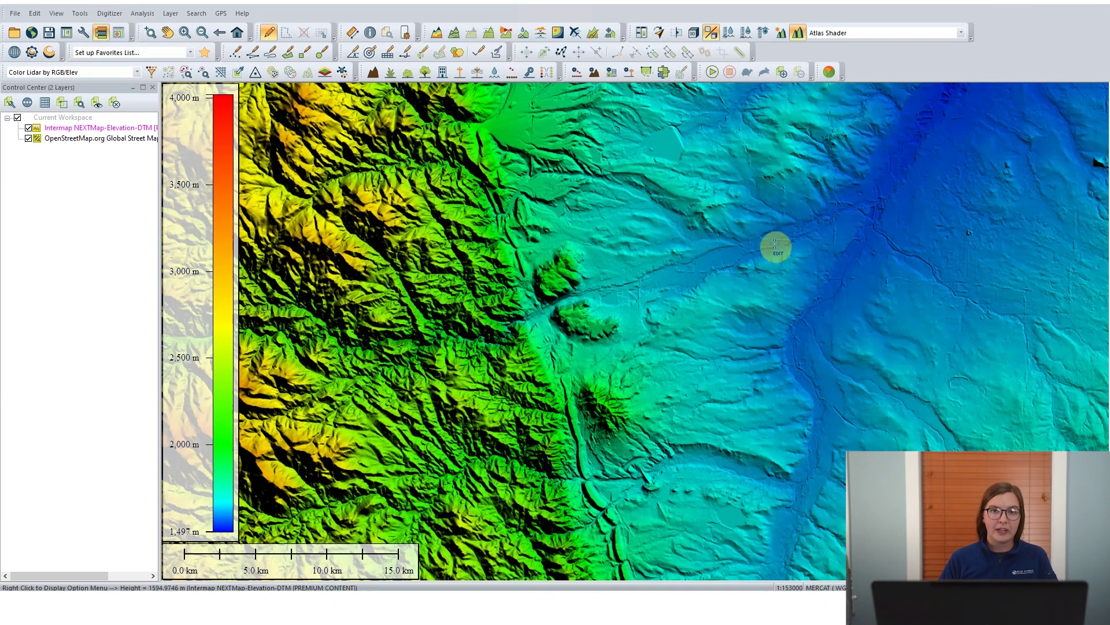
left_click(961, 34)
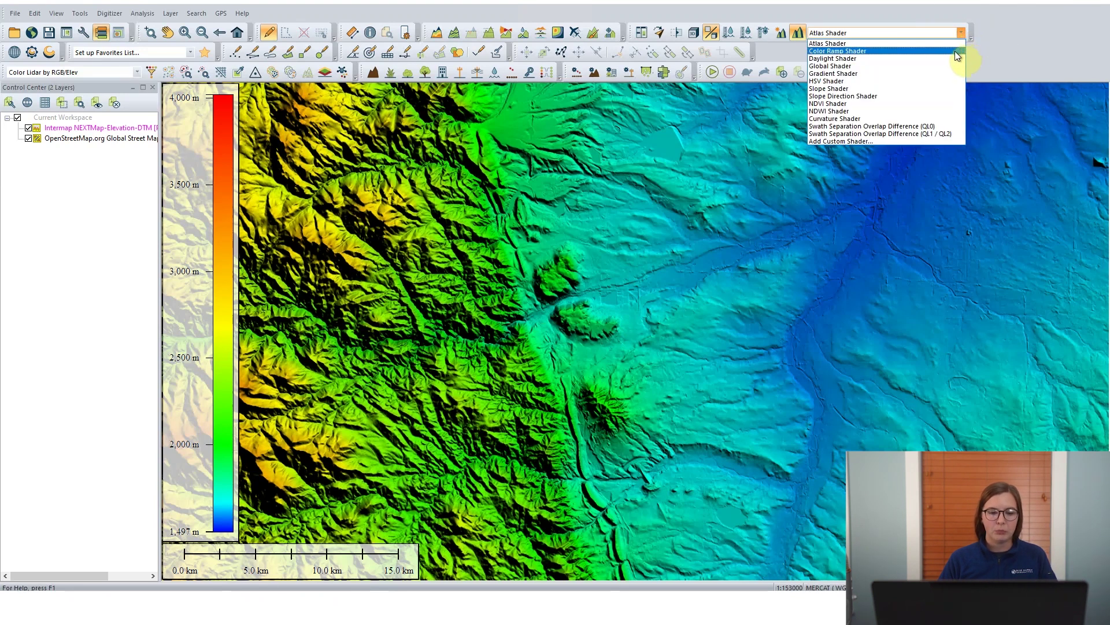
left_click(955, 50)
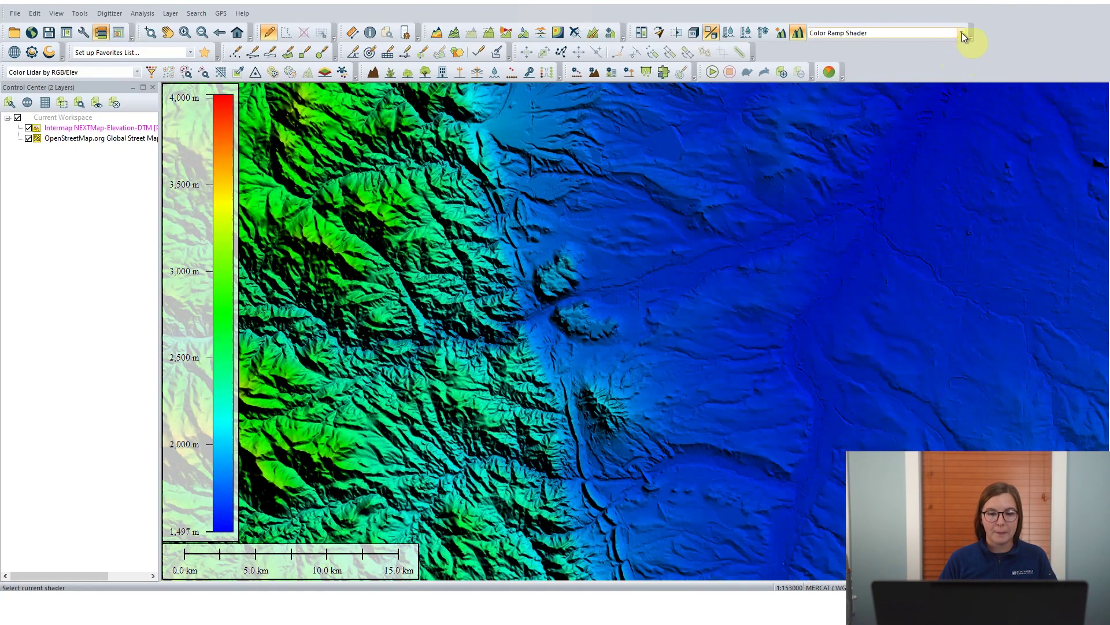
left_click(961, 33)
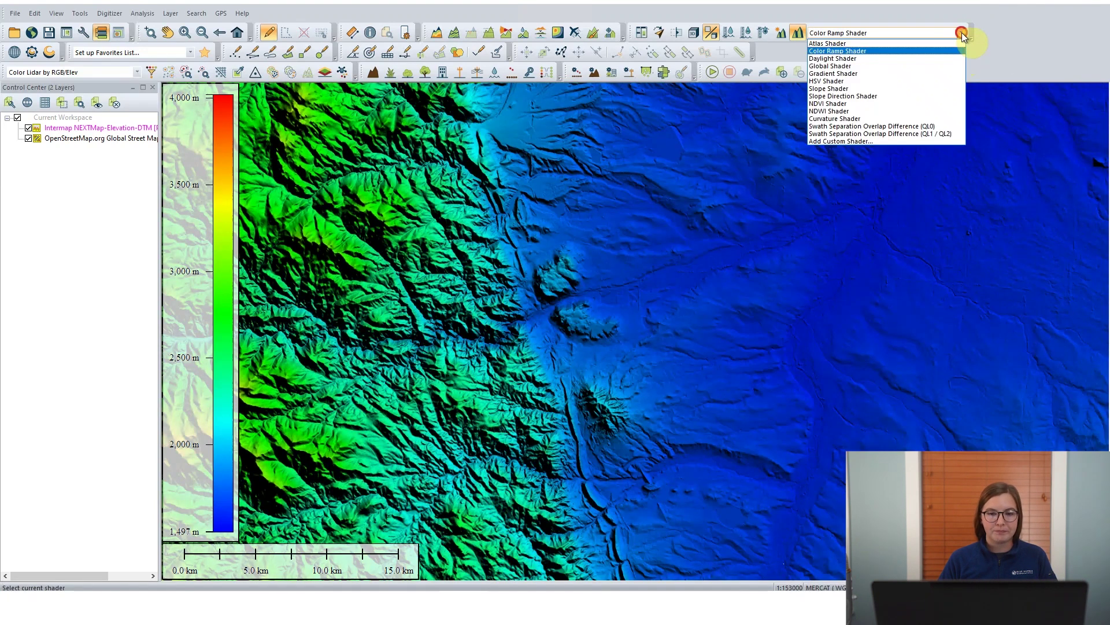
left_click(945, 88)
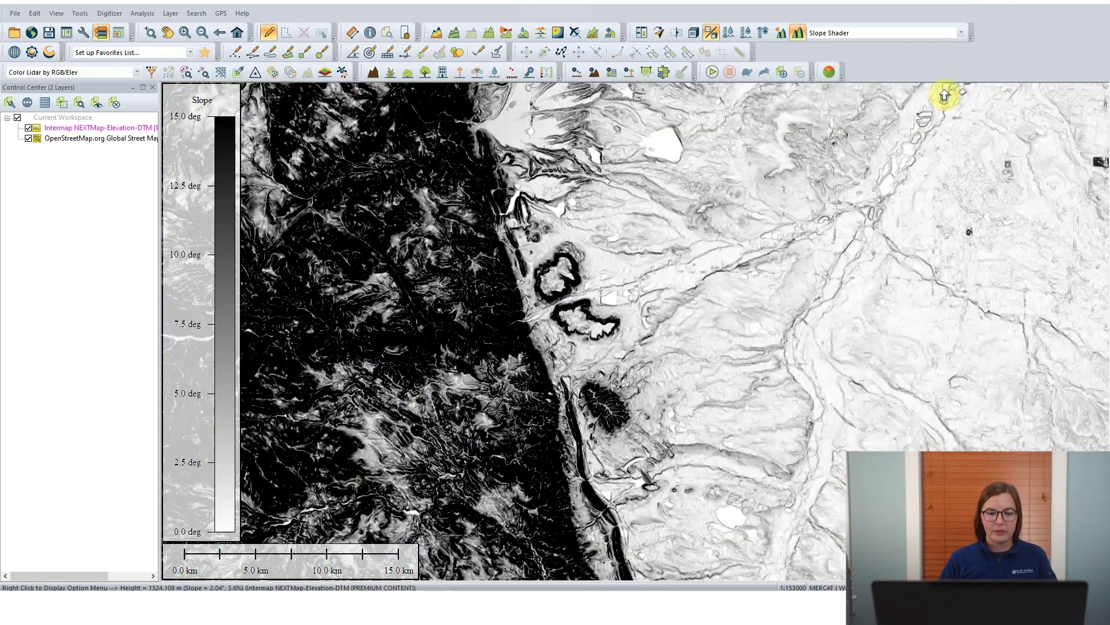
Step: Read the DTM's elevation and slope at a point beside the central hills with Feature Info
left_click(372, 35)
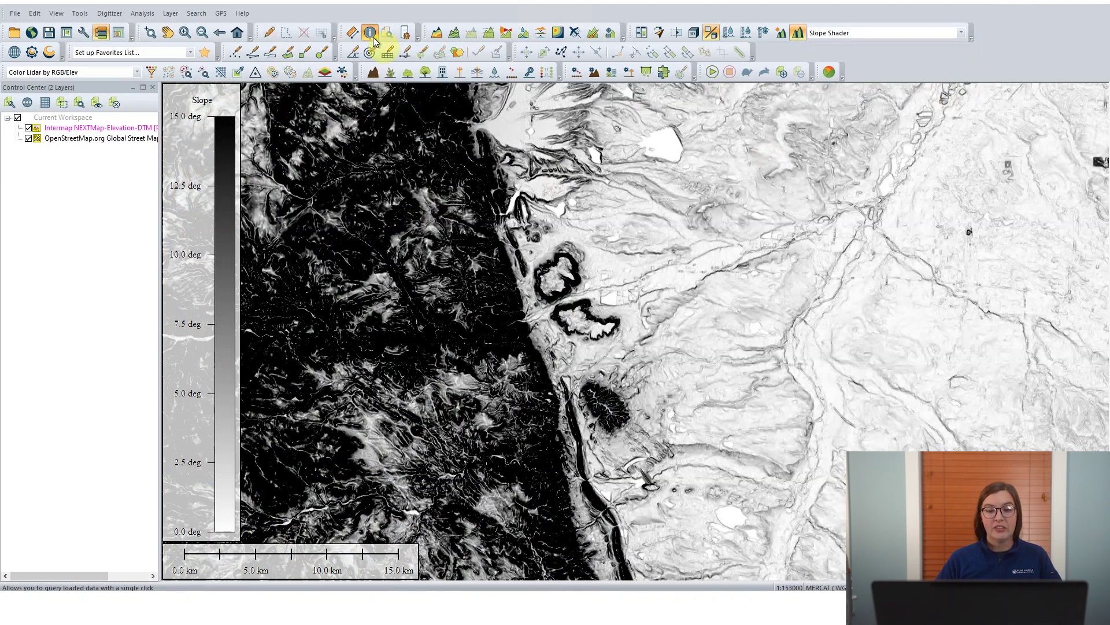
left_click(578, 293)
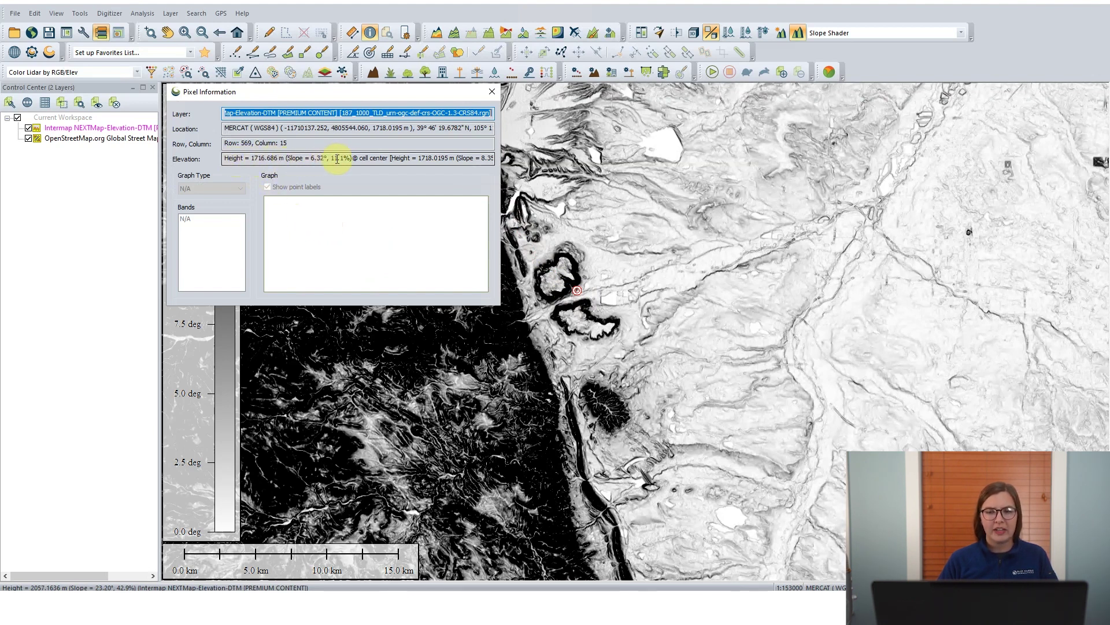
left_click(492, 91)
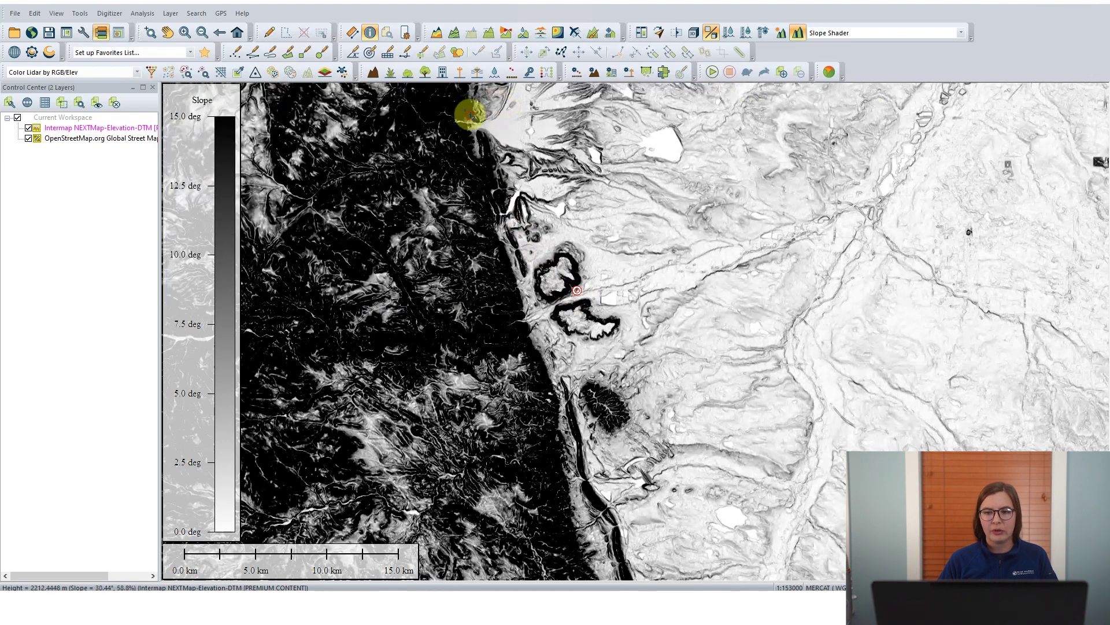
Step: Switch the DTM back to the Atlas Shader and view it in 3D
left_click(961, 34)
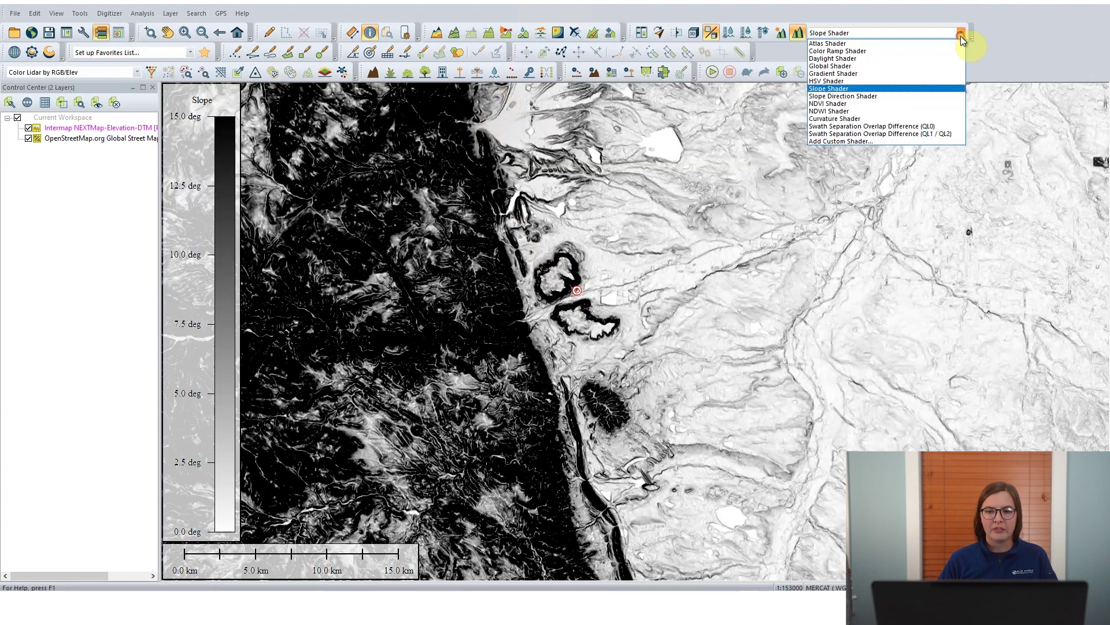
left_click(958, 43)
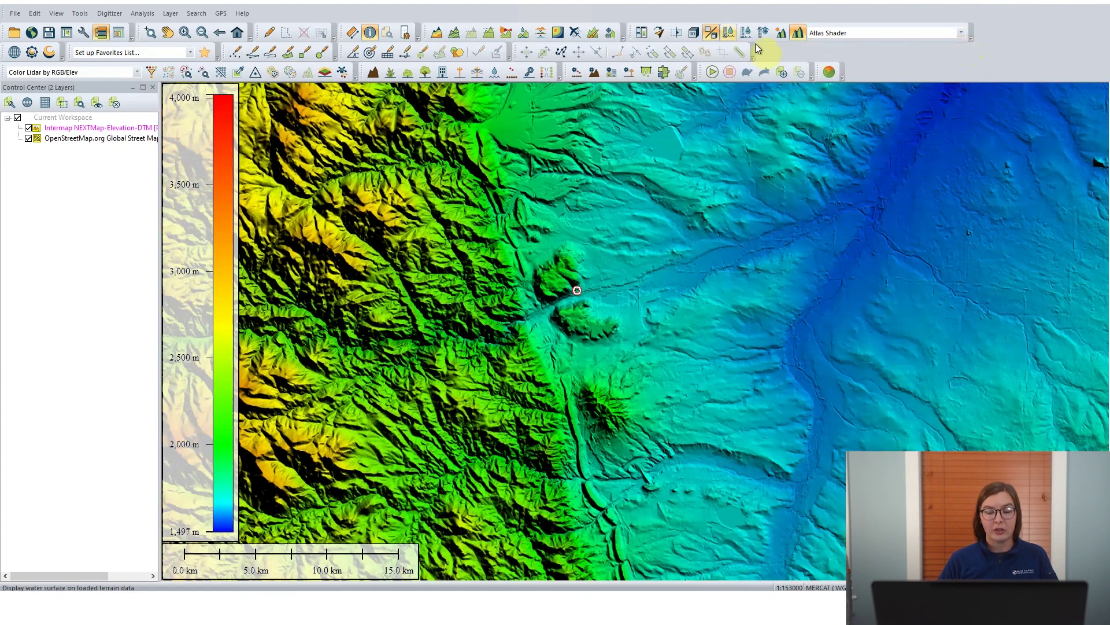
left_click(695, 33)
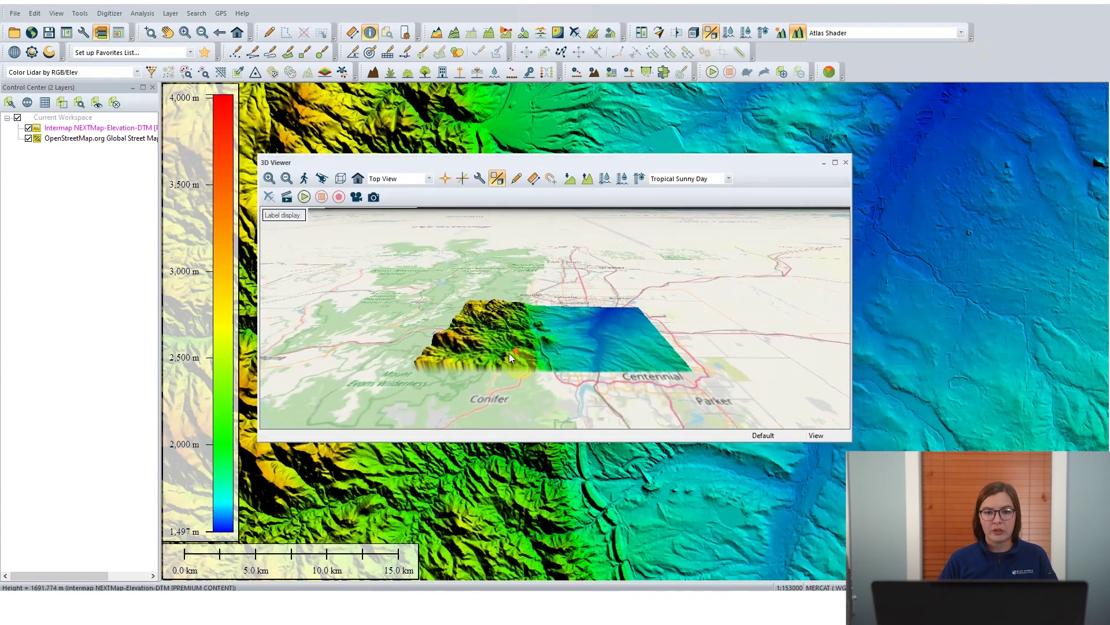
left_click_drag(509, 353, 570, 356)
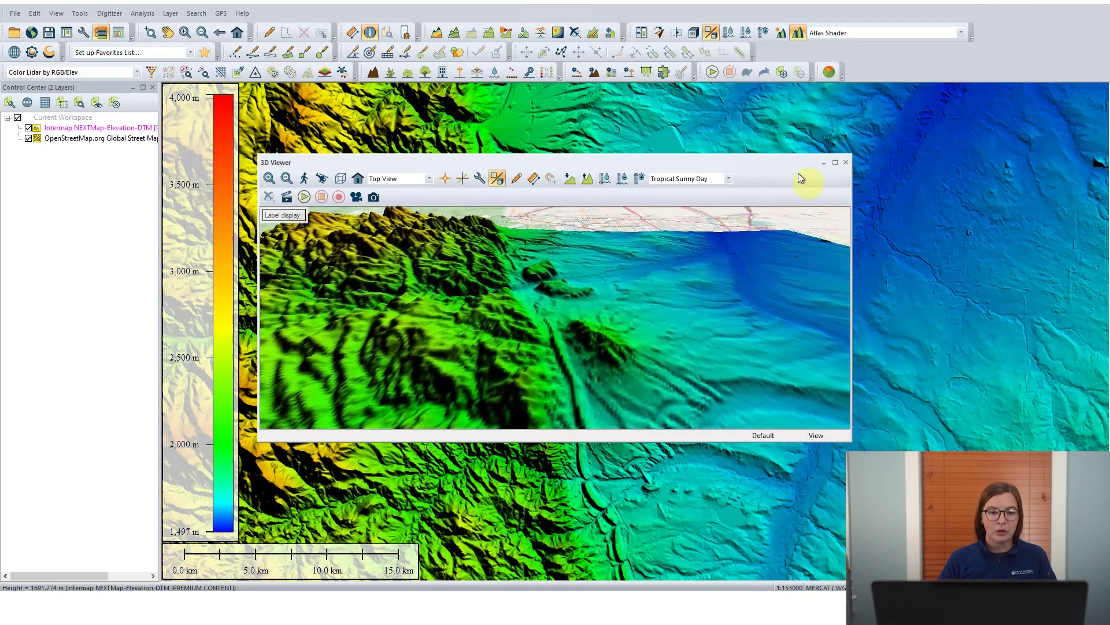
left_click(845, 163)
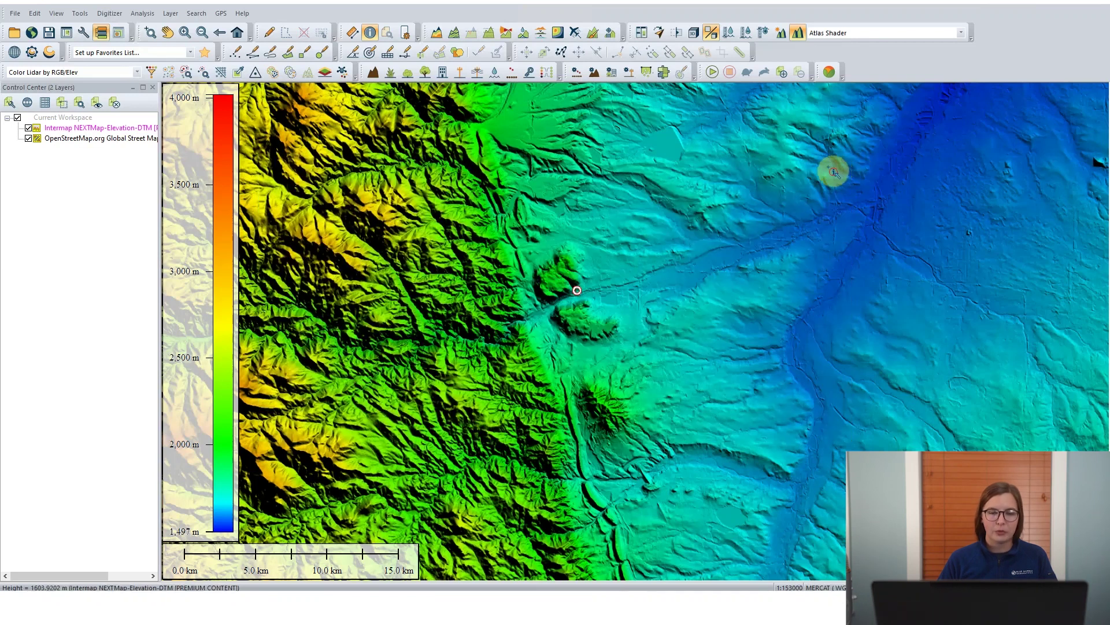
Step: Load the Intermap NEXTMap-Elevation-DSM as a new layer above the DTM
left_click(32, 35)
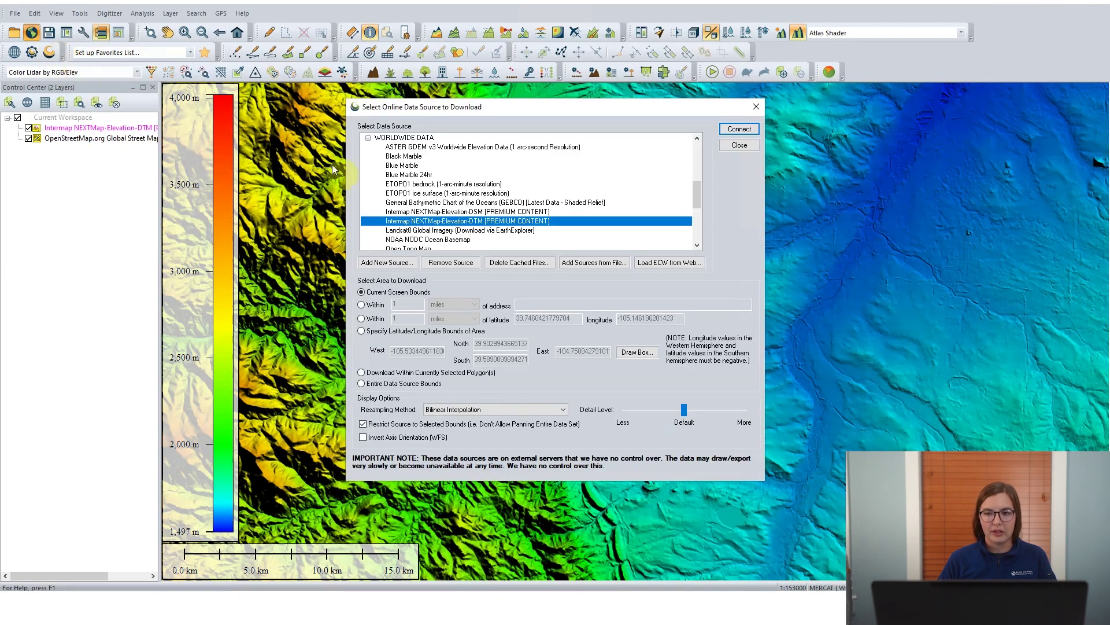
left_click(489, 212)
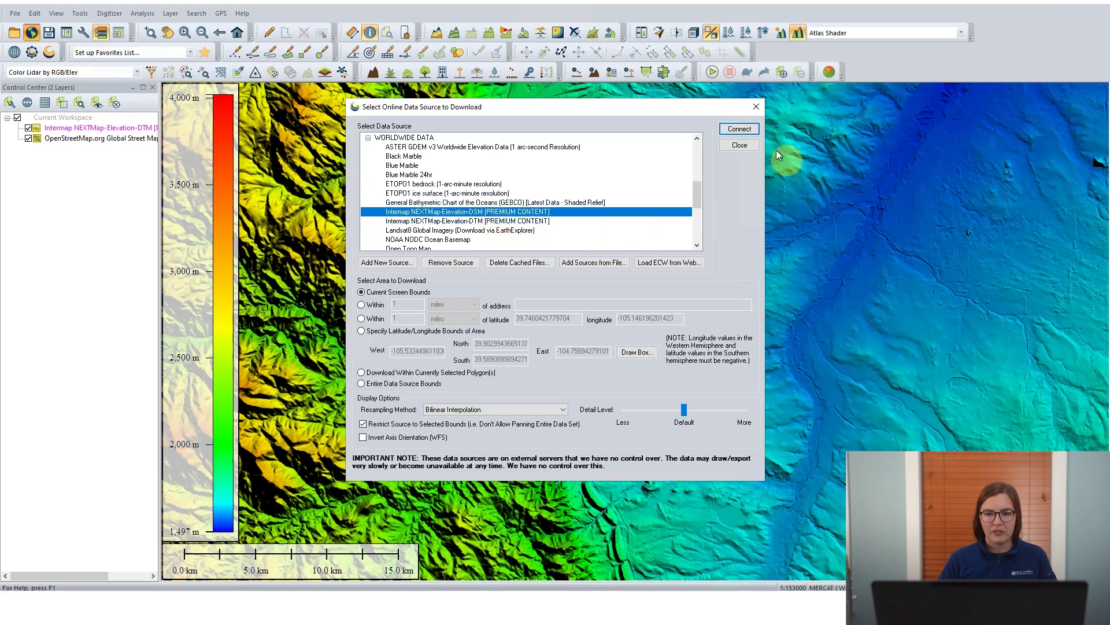
left_click(739, 128)
key("Return")
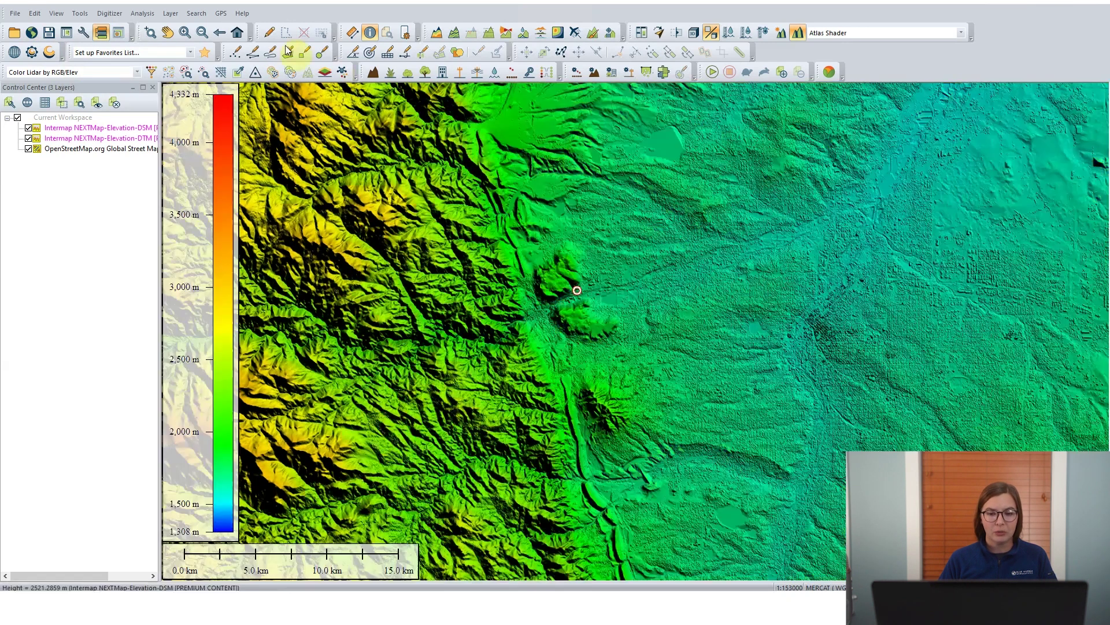
left_click(269, 32)
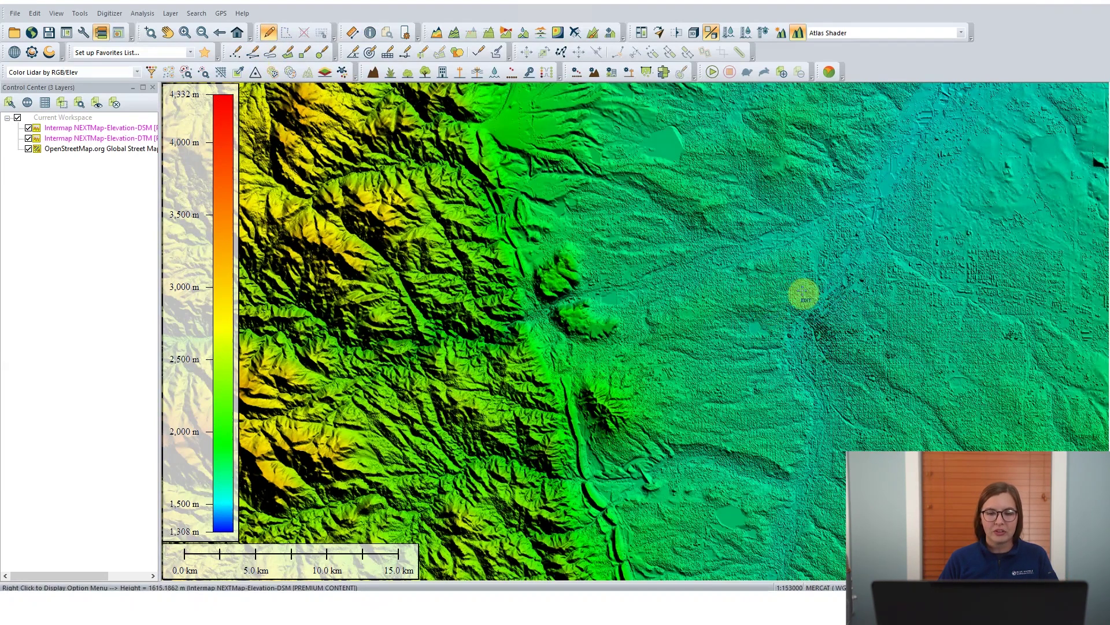
Step: Move the OpenStreetMap layer to the top and set its translucency to about 44%
left_click(81, 151)
left_click_drag(81, 151, 88, 132)
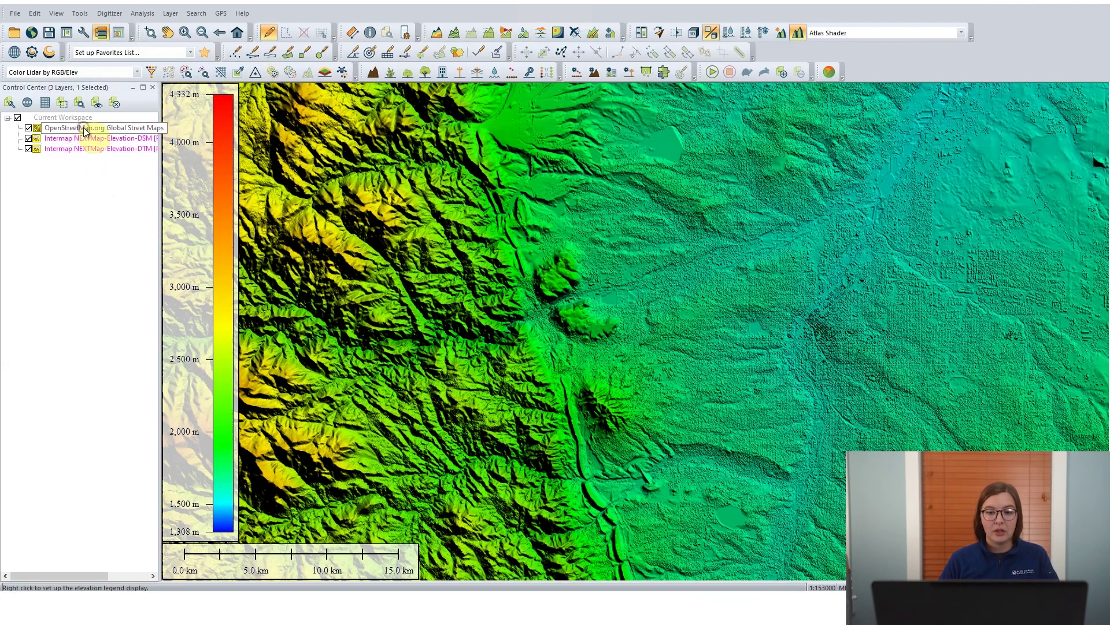
right_click(95, 132)
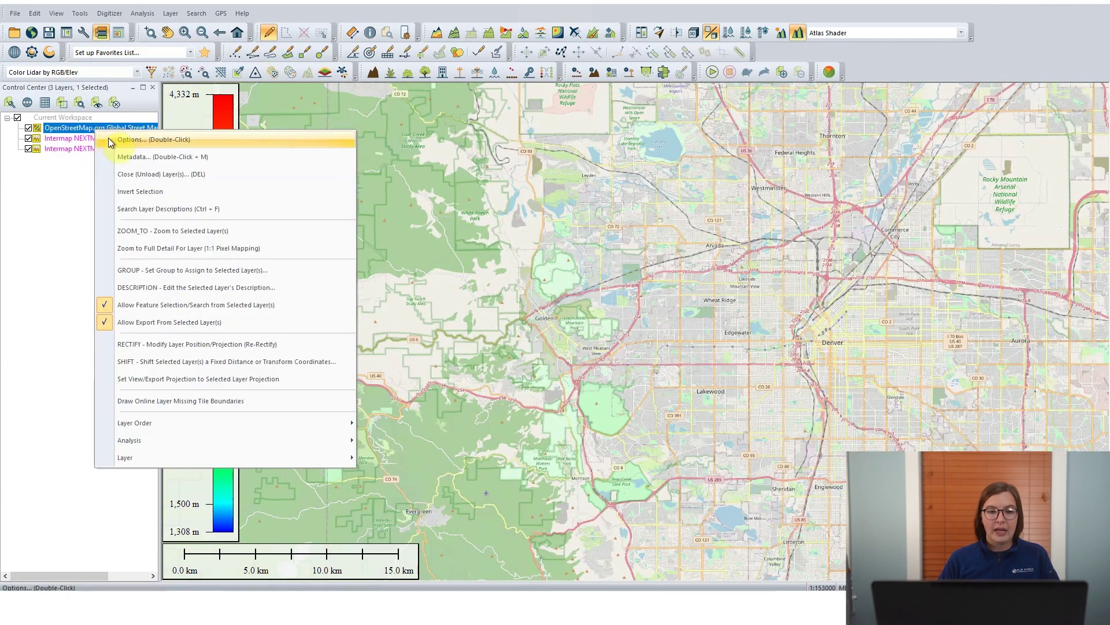
left_click(111, 141)
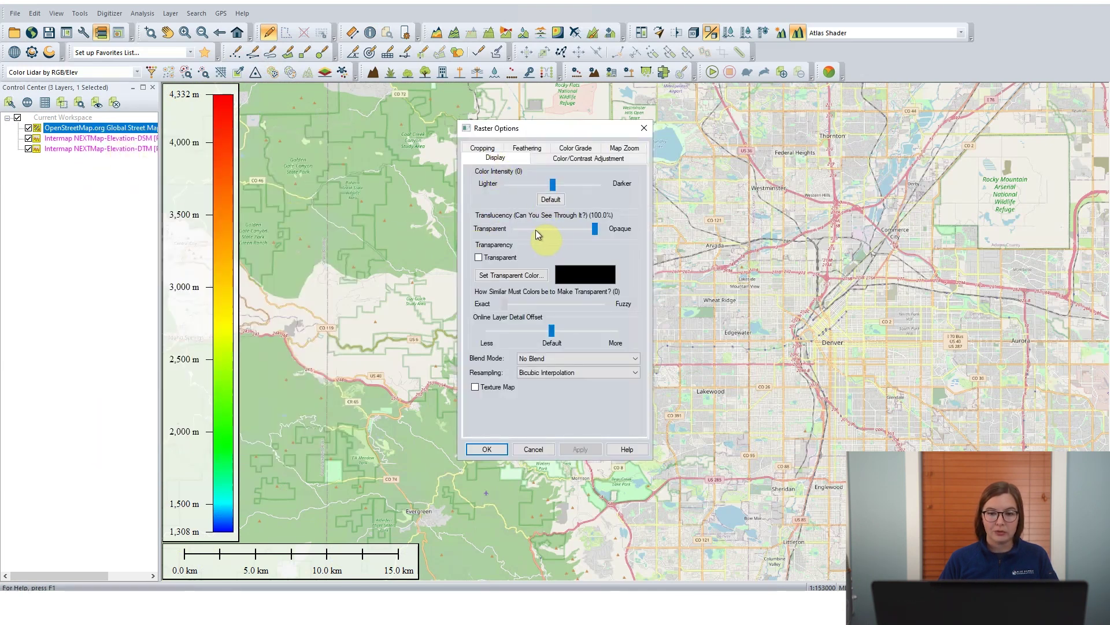
left_click(544, 229)
left_click_drag(577, 230, 551, 230)
left_click(580, 449)
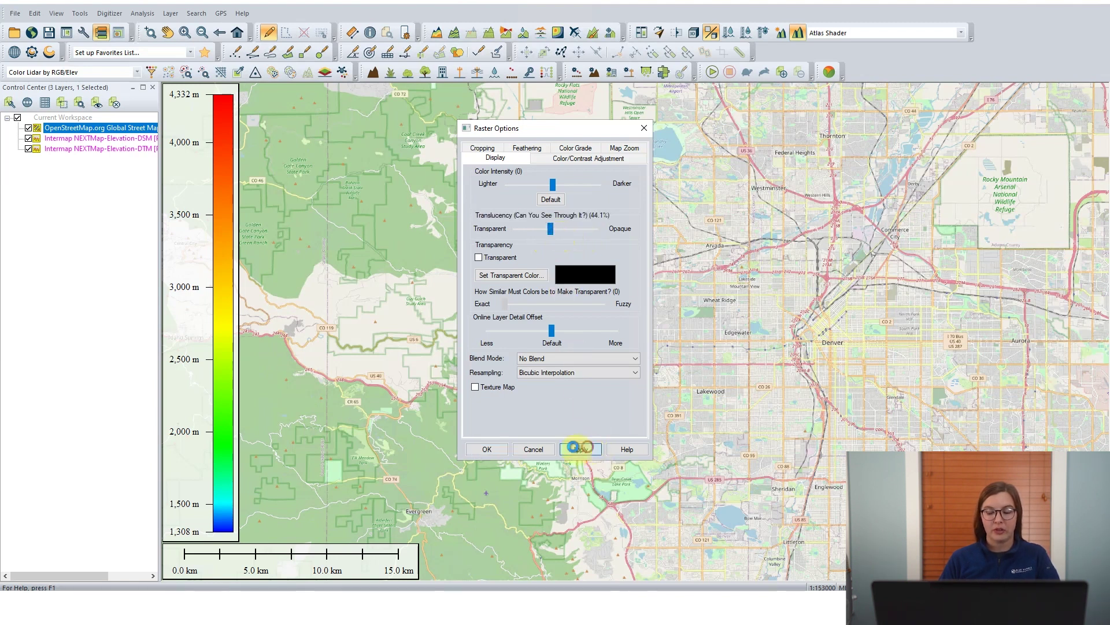
left_click(489, 450)
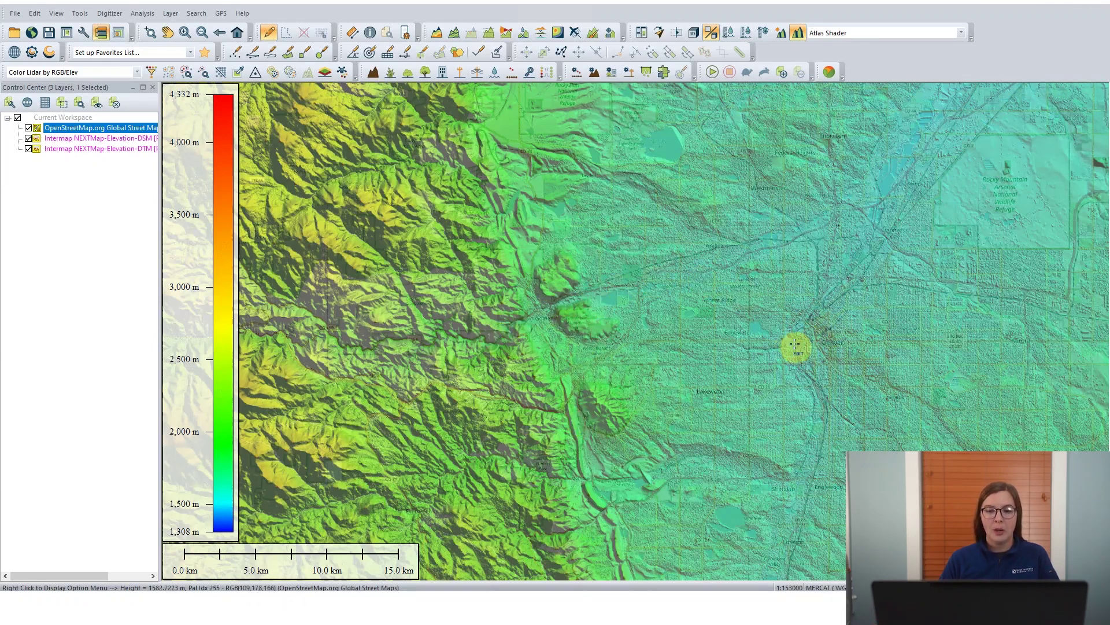
left_click(150, 33)
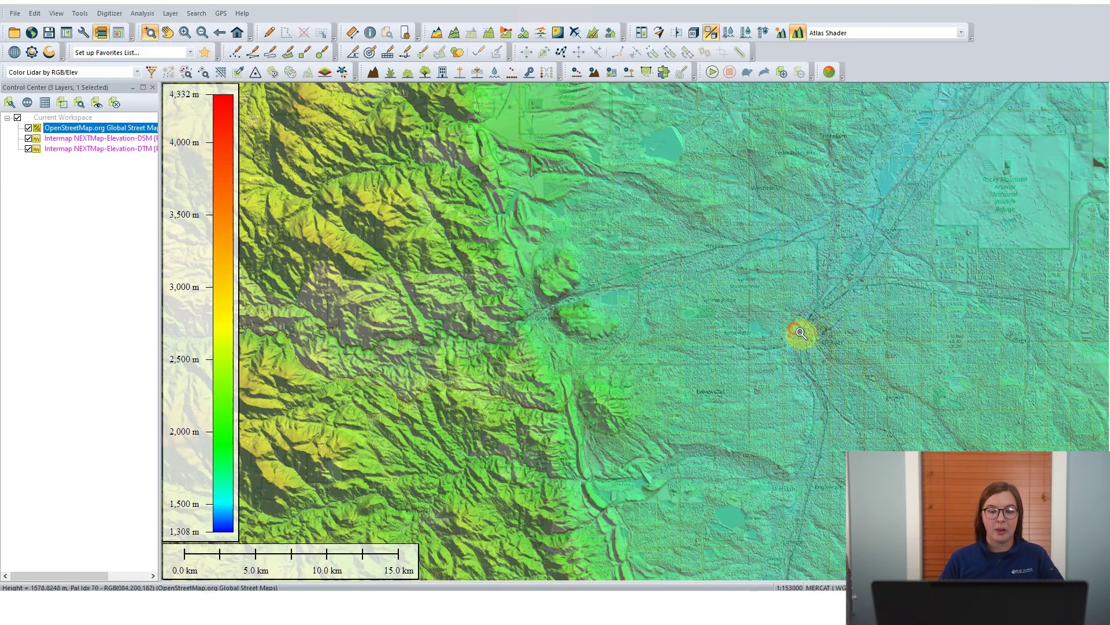
Step: Zoom in on downtown Denver and turn off the OpenStreetMap layer to reveal DSM buildings
left_click(846, 361)
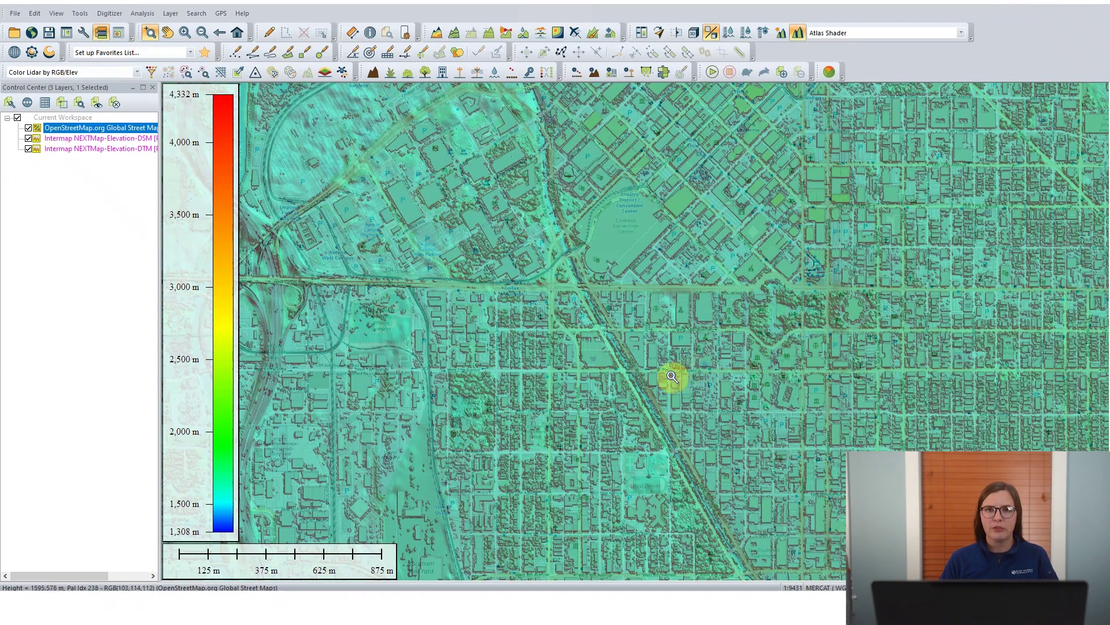
left_click(28, 127)
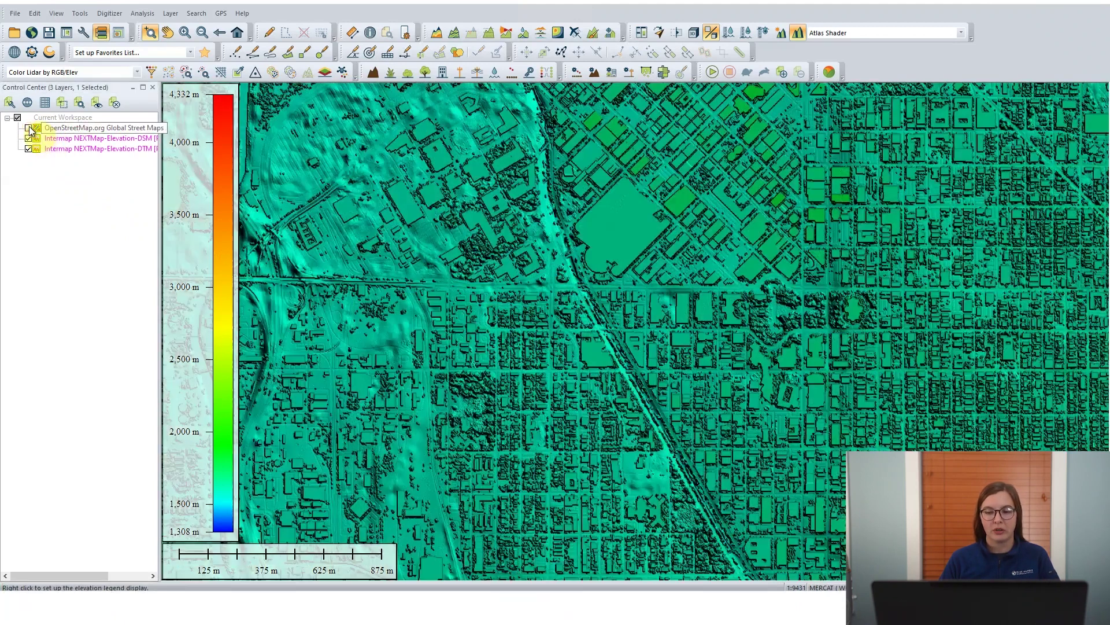
Step: Draw a 1042 m path profile across downtown and dock it below the map
left_click(491, 35)
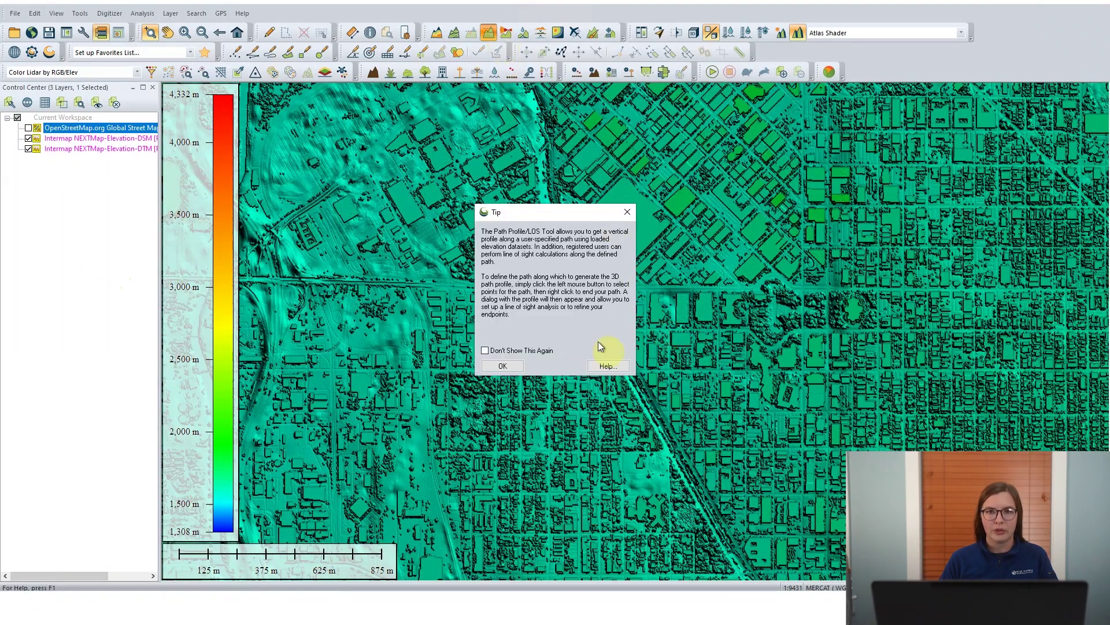
left_click(513, 365)
left_click(614, 337)
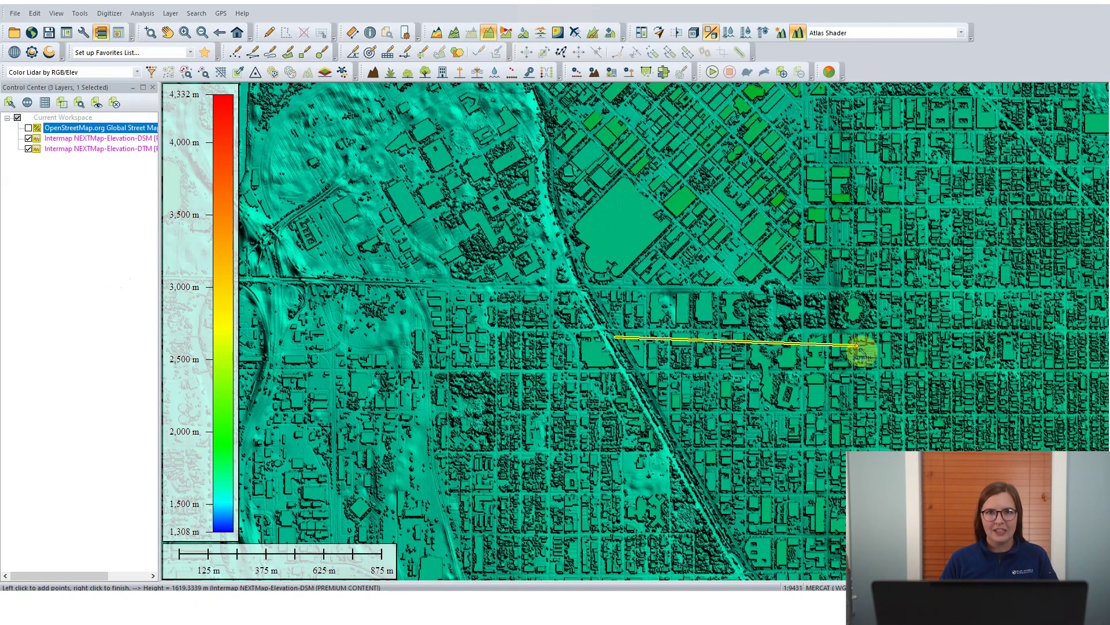
right_click(857, 346)
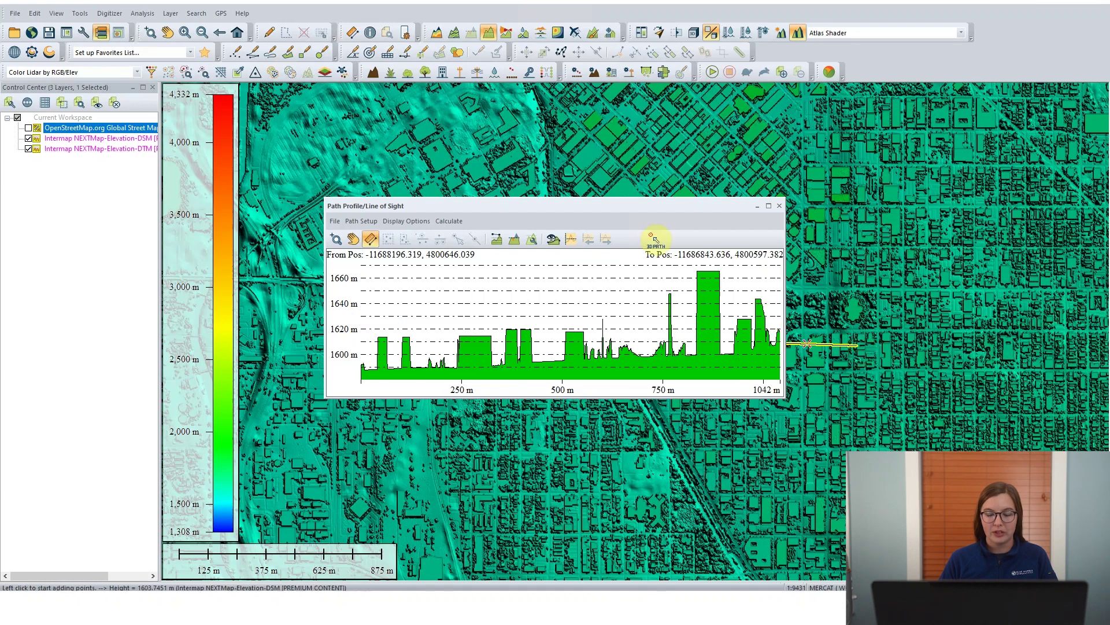
left_click_drag(608, 206, 612, 227)
left_click_drag(630, 364, 636, 354)
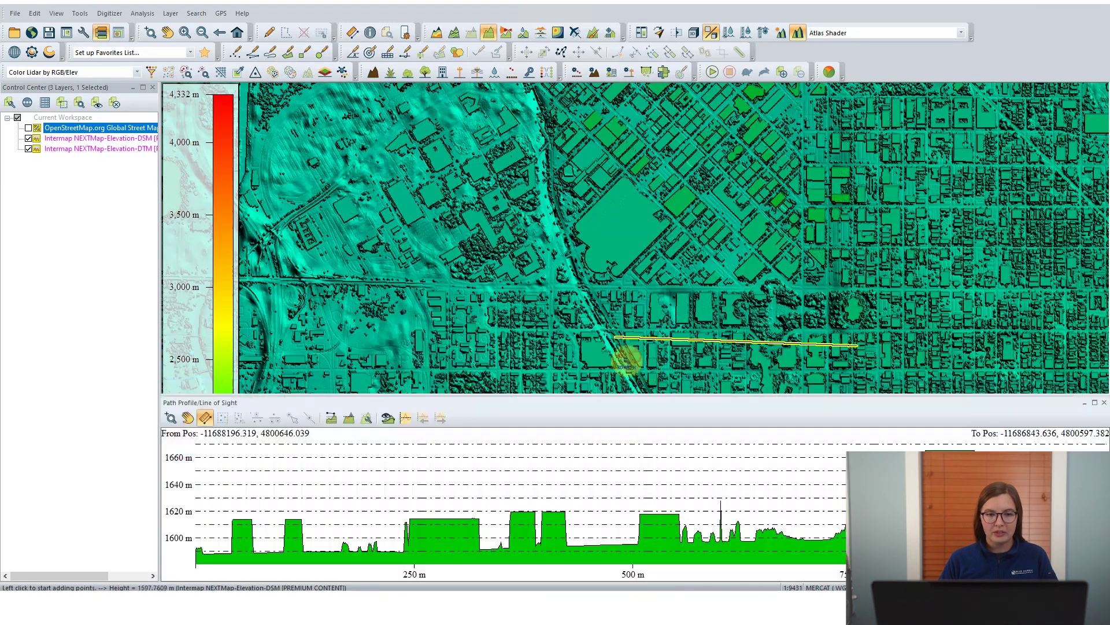
Step: Enable separate profile lines per terrain layer with a legend in the profile settings
left_click(370, 420)
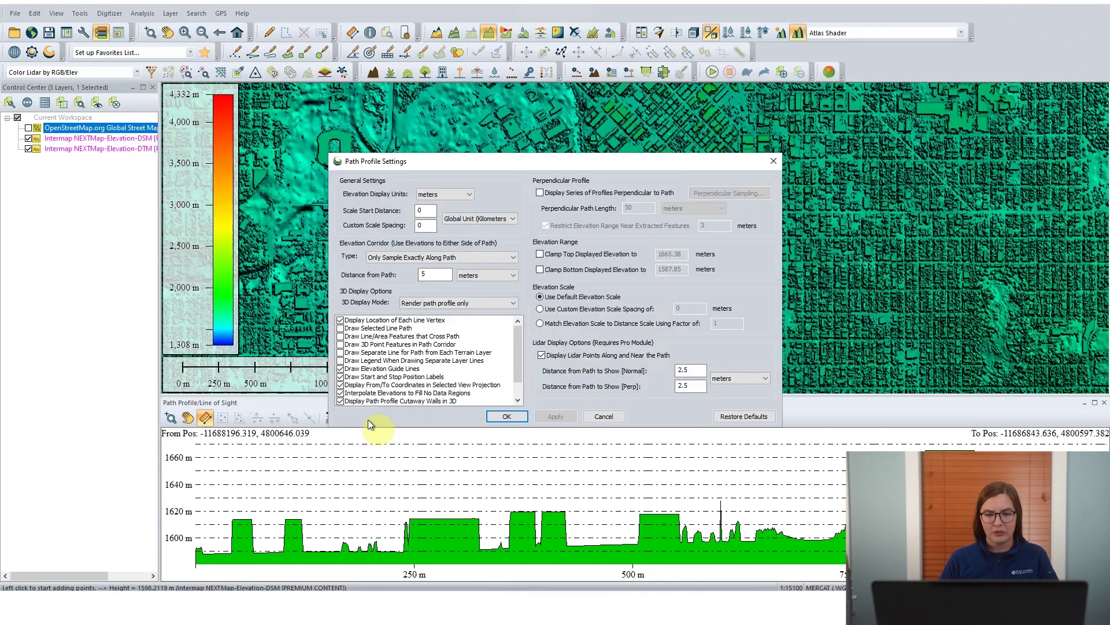
left_click(340, 353)
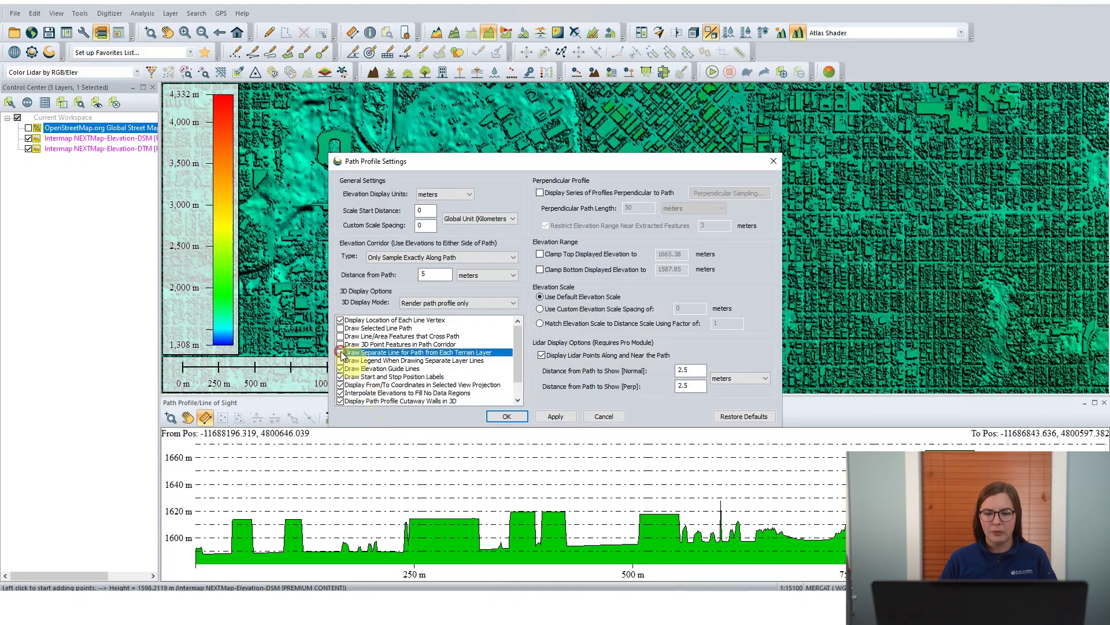
left_click(341, 360)
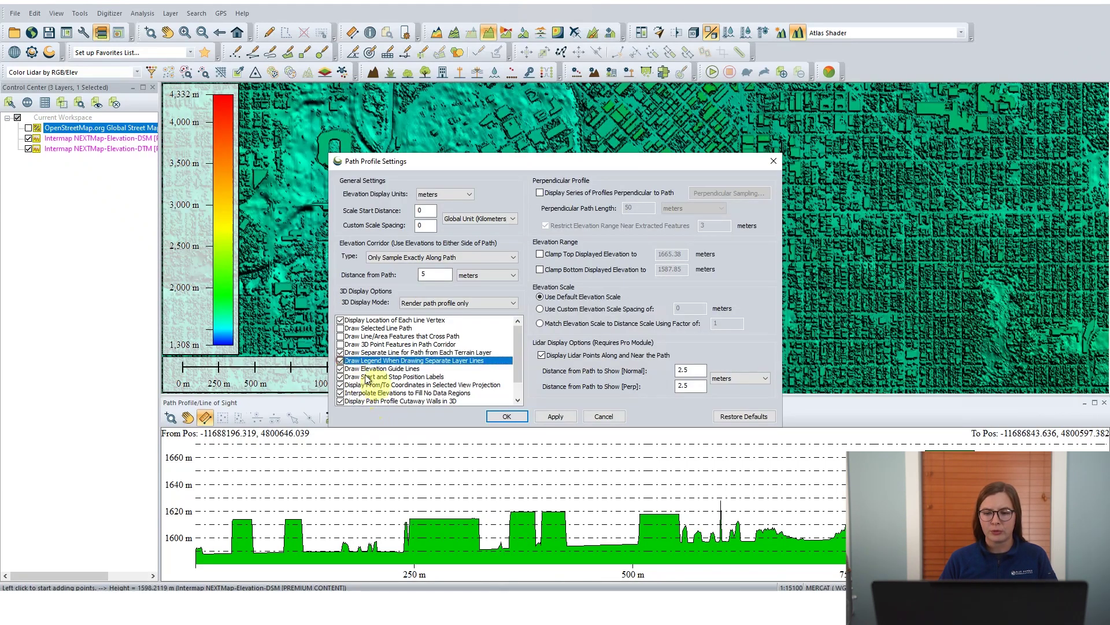
left_click(507, 416)
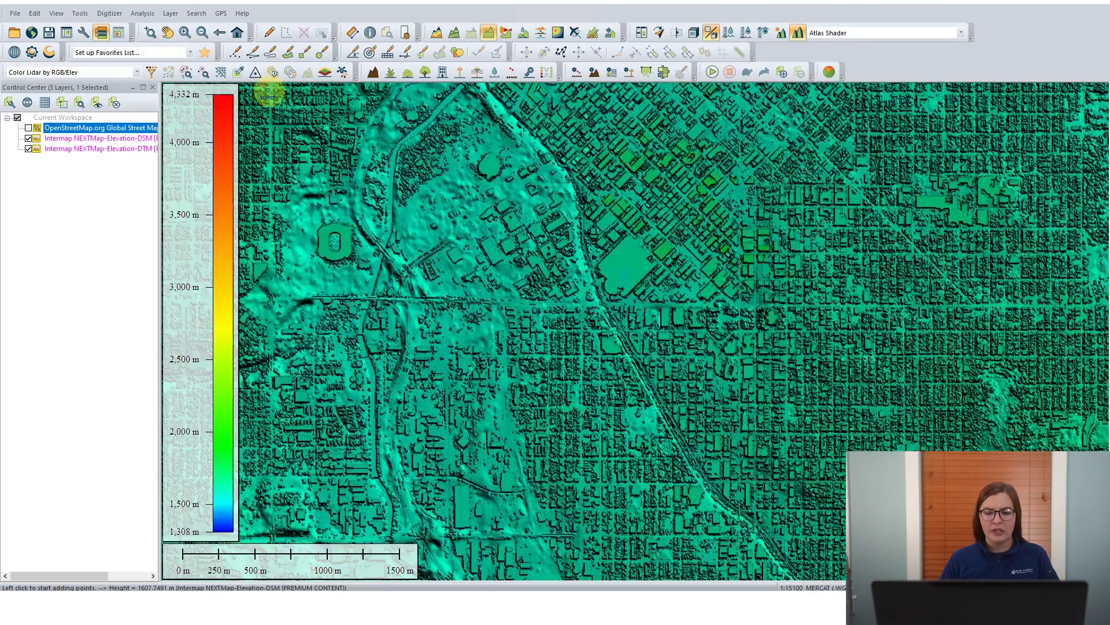
Step: Zoom to full extent, box-zoom onto the western mountains, and hide the DSM layer
left_click(241, 37)
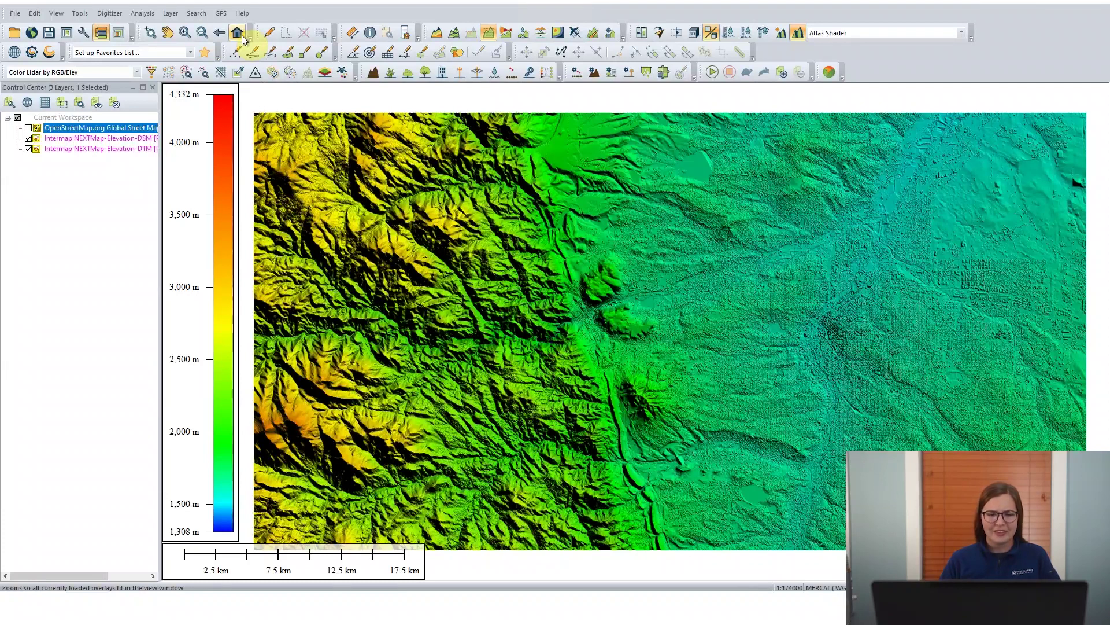
left_click(151, 32)
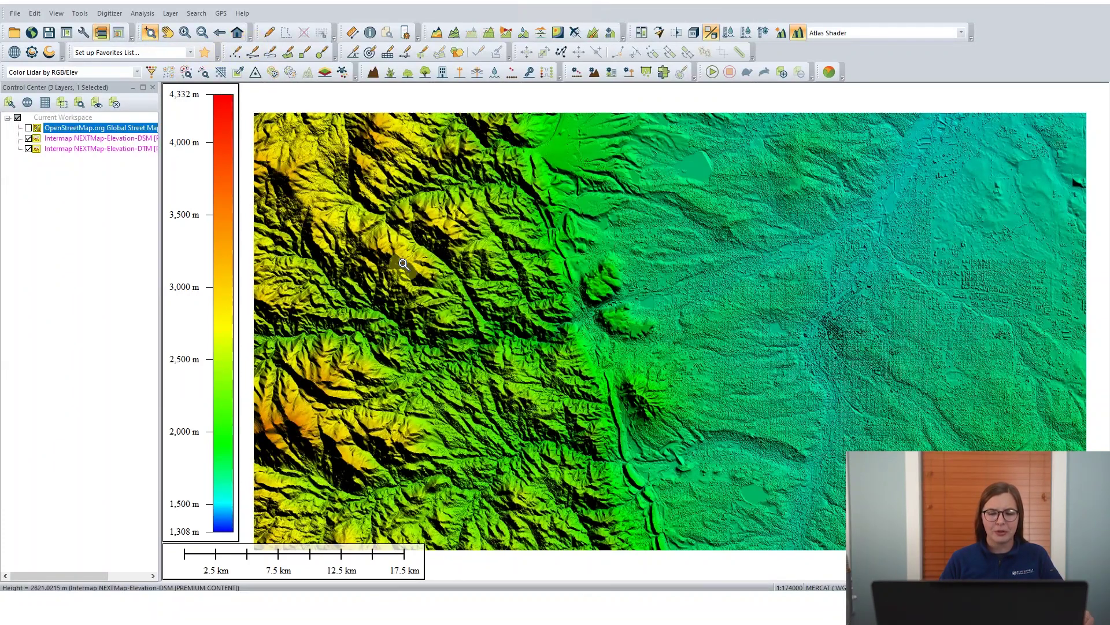
left_click_drag(472, 313, 569, 364)
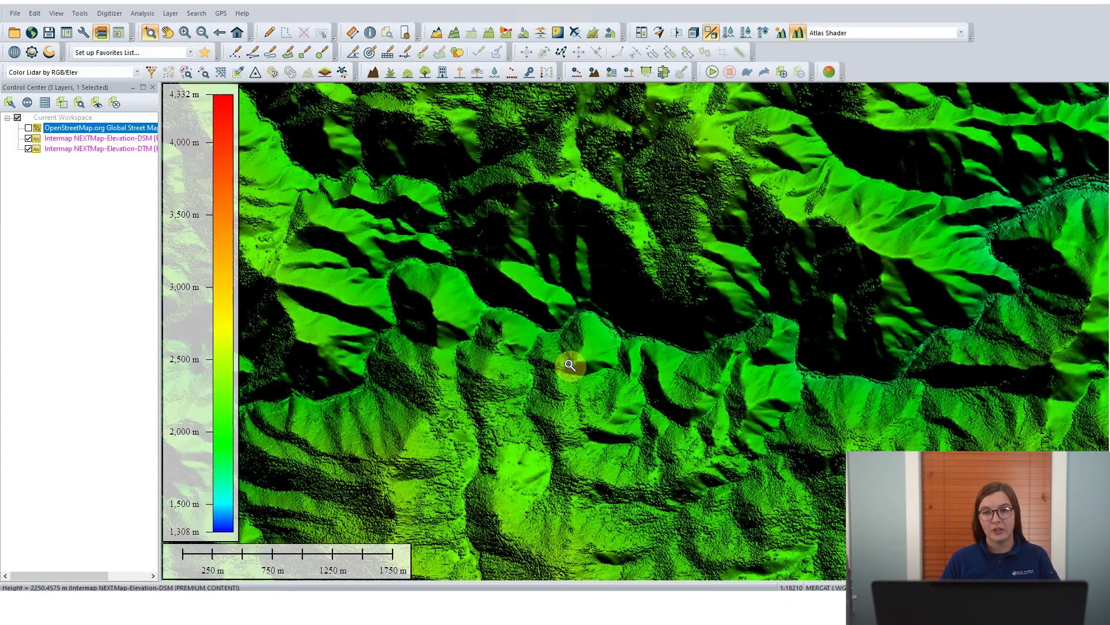
left_click(29, 139)
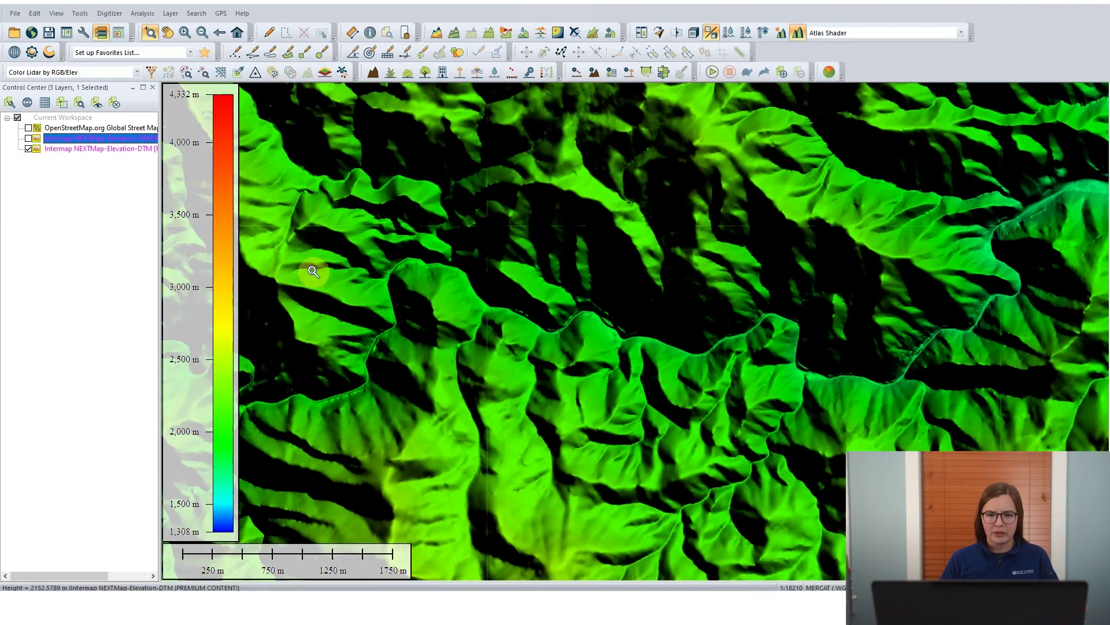
Step: Generate 100 m contour lines from the DTM over the current mountain view
left_click(454, 34)
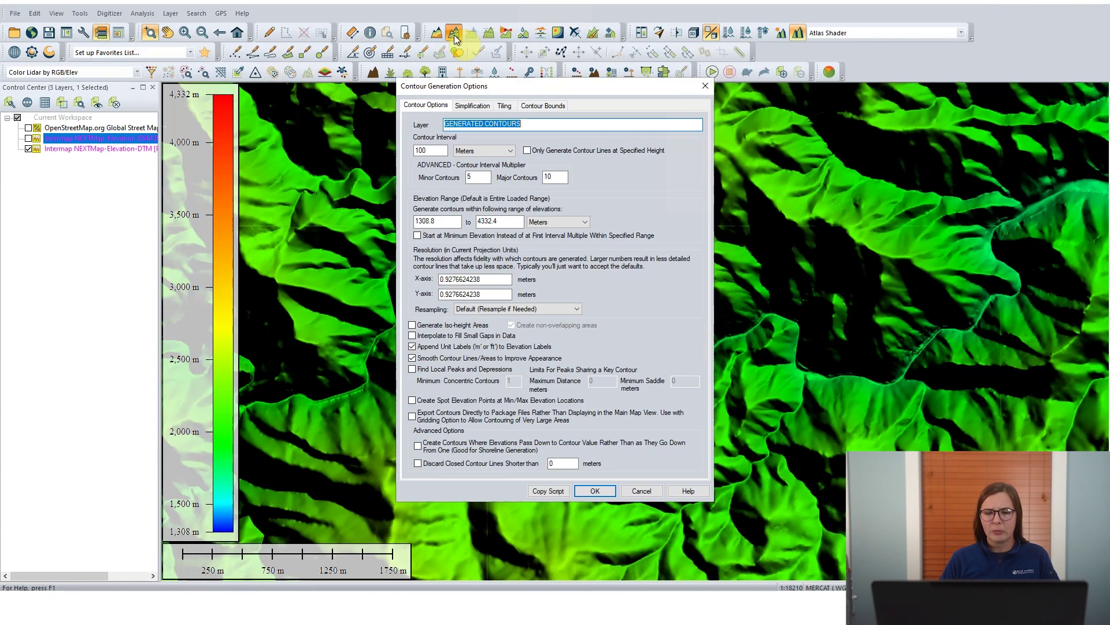
left_click(543, 106)
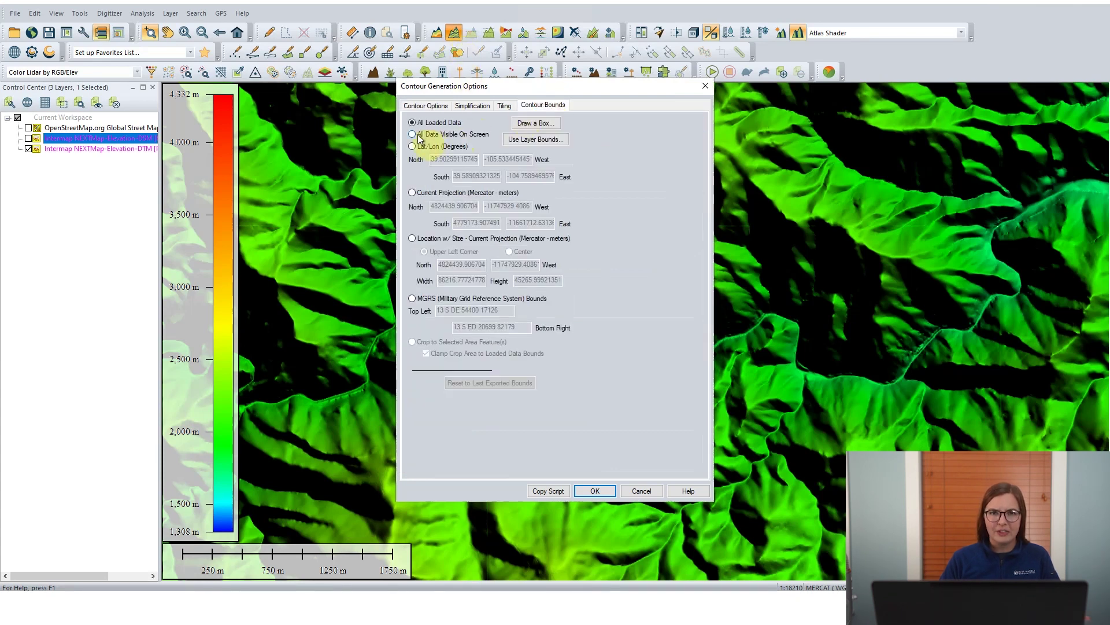
left_click(426, 105)
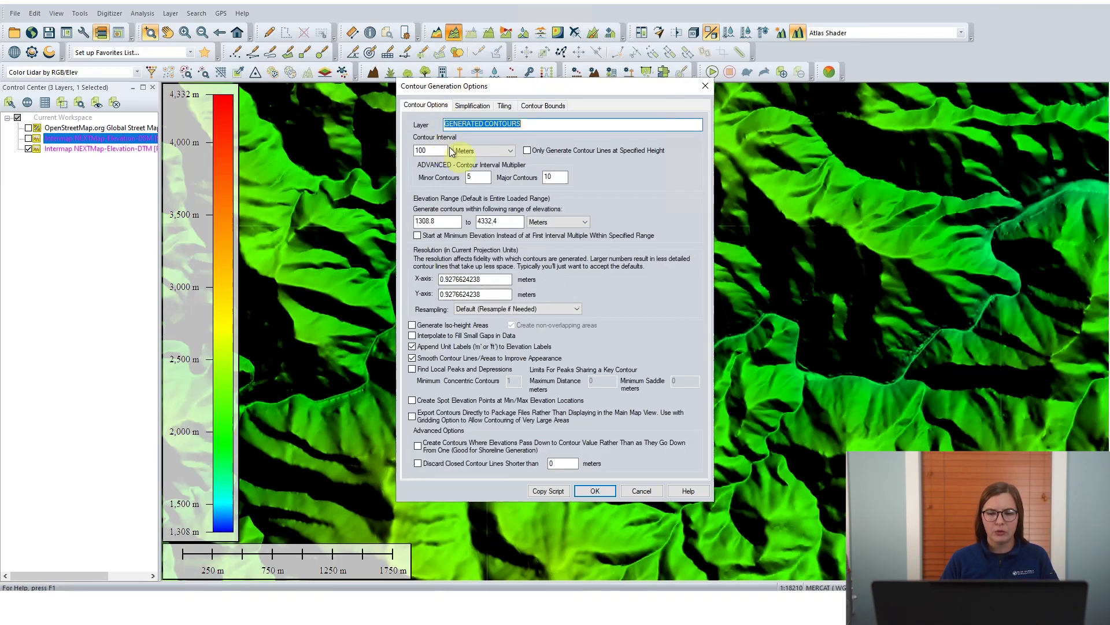
left_click(588, 491)
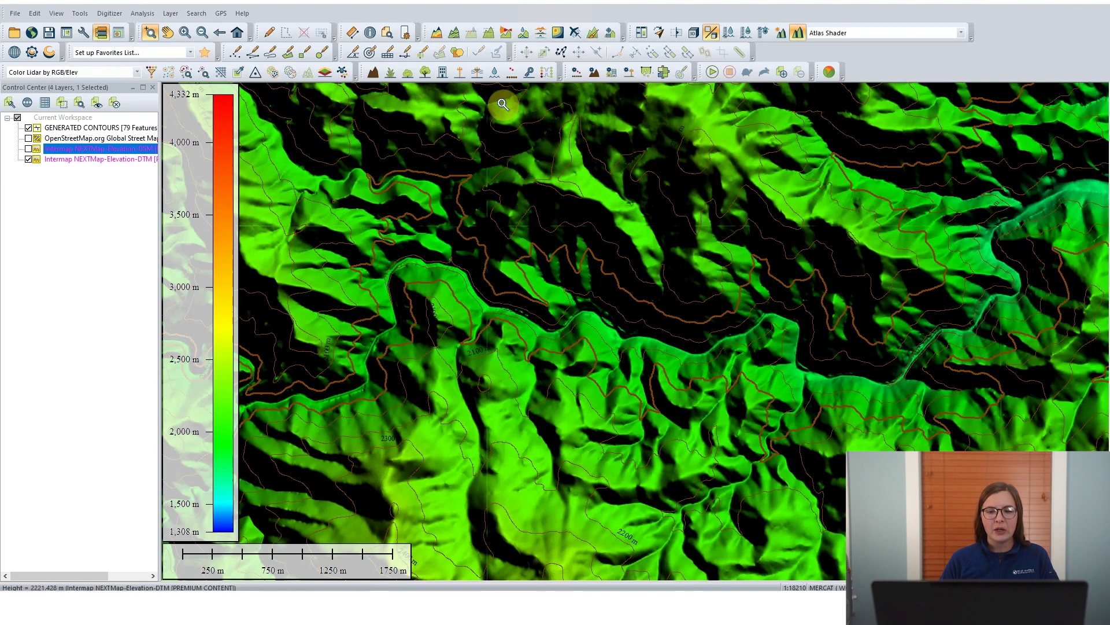
Step: Generate a watershed at 15 m X and Y resolution, dismissing the query-limit warning
left_click(522, 34)
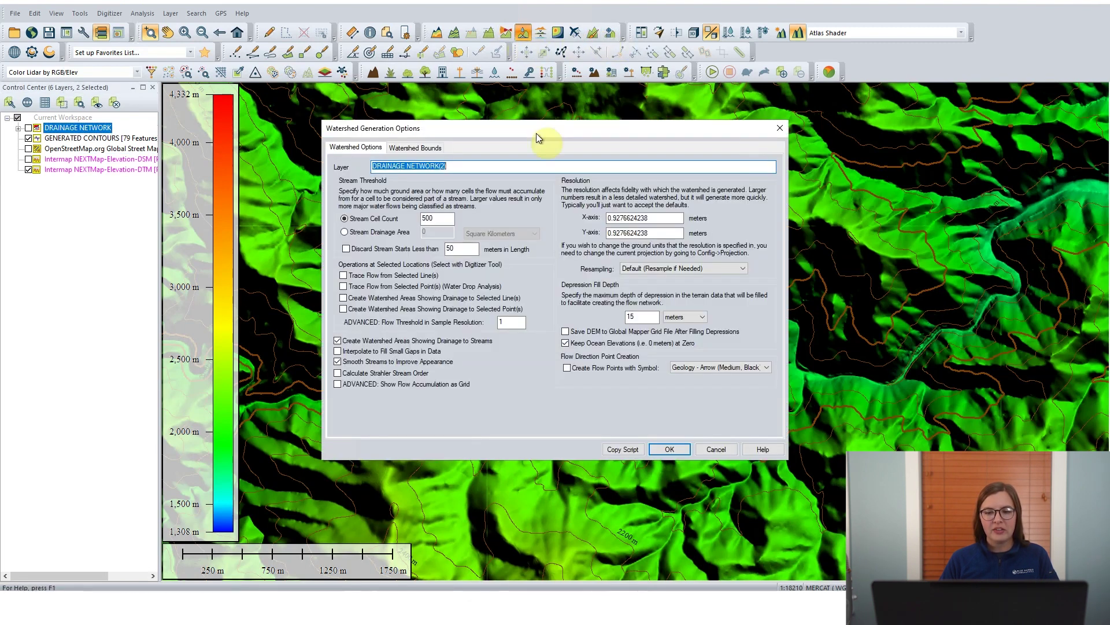
double_click(655, 222)
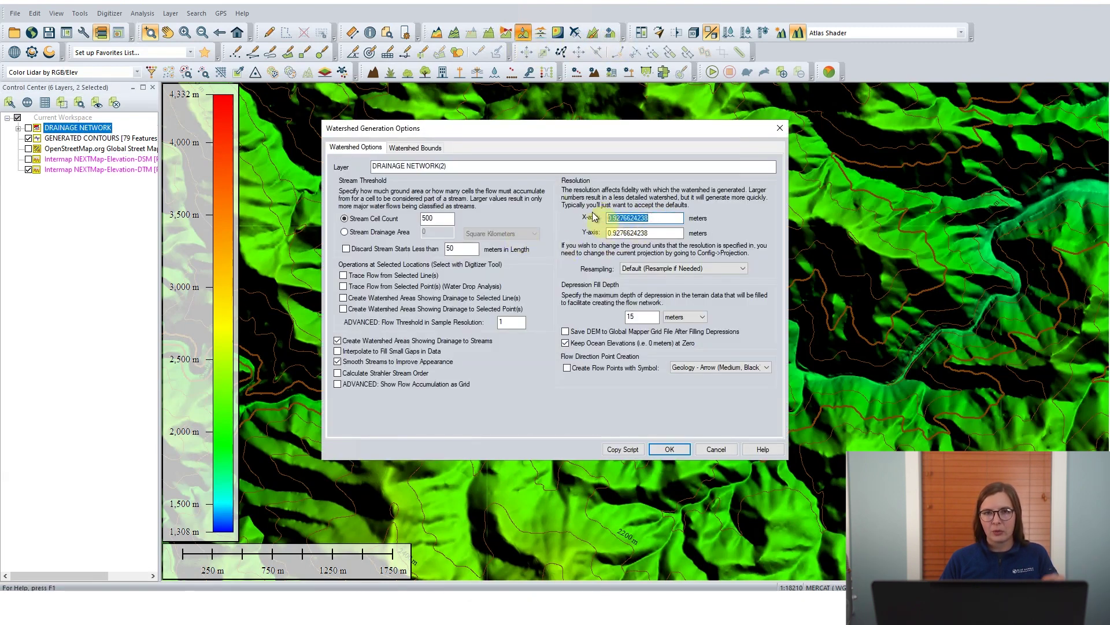
type("15")
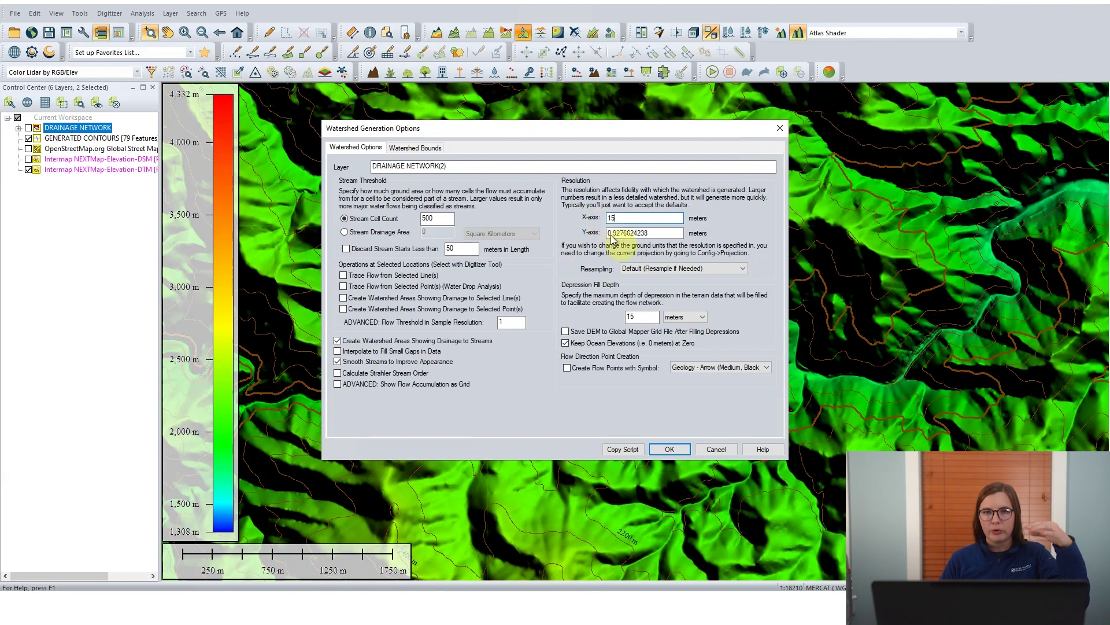
key("Tab")
type("15")
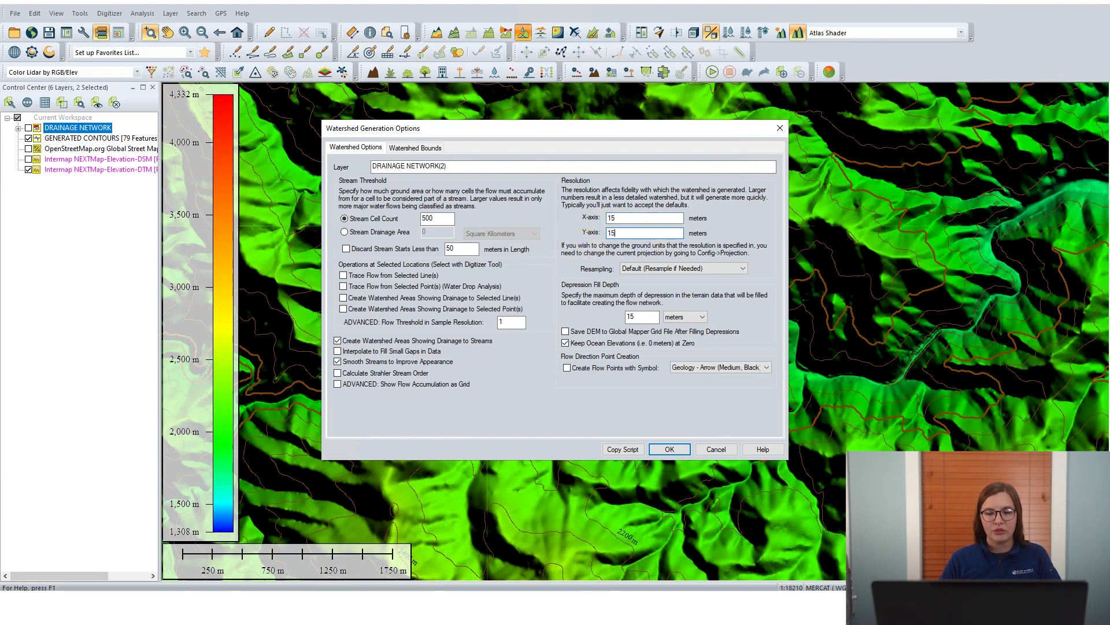
left_click(428, 148)
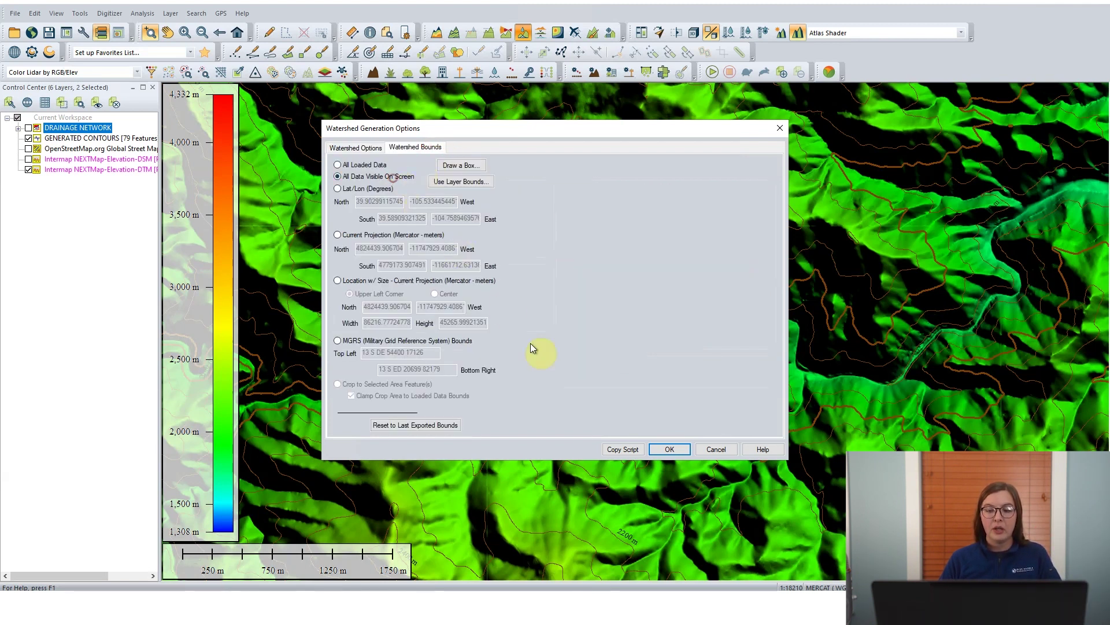
left_click(669, 448)
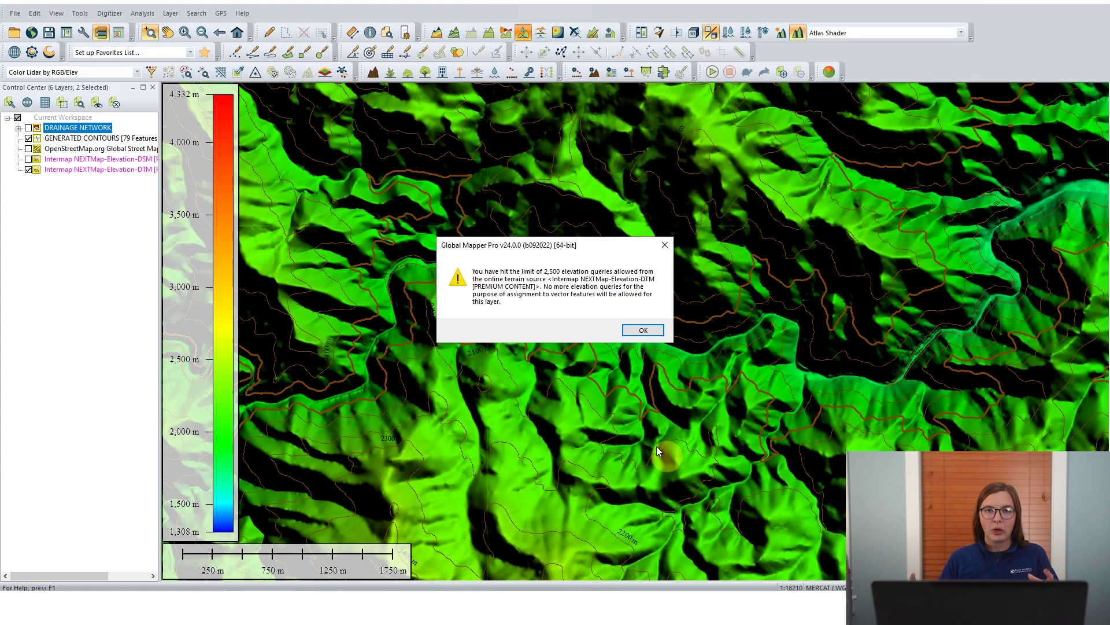
left_click(644, 331)
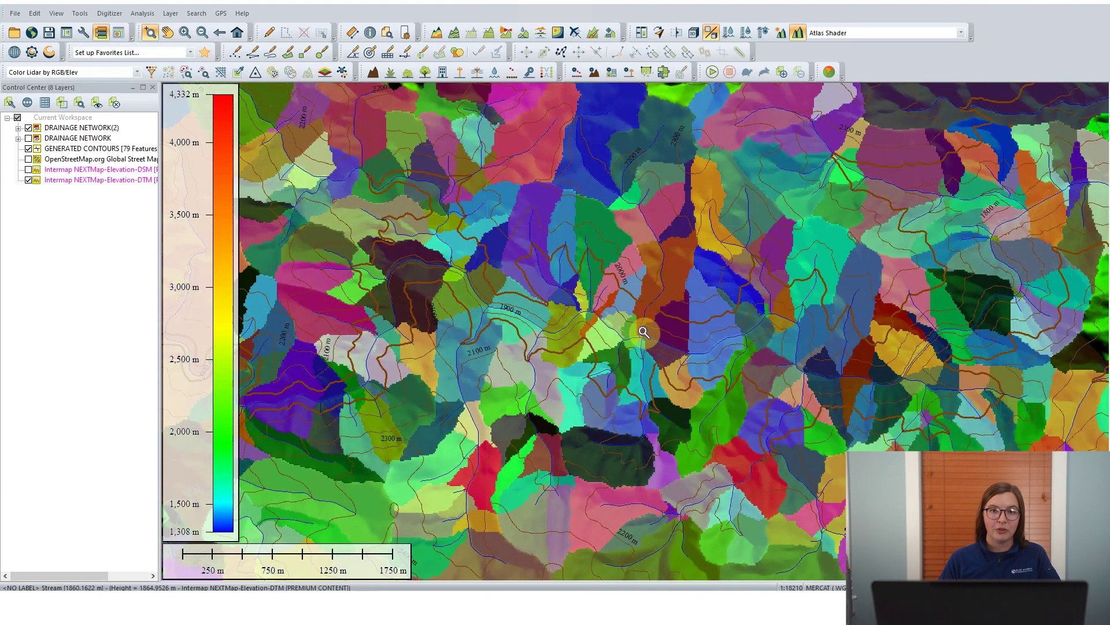